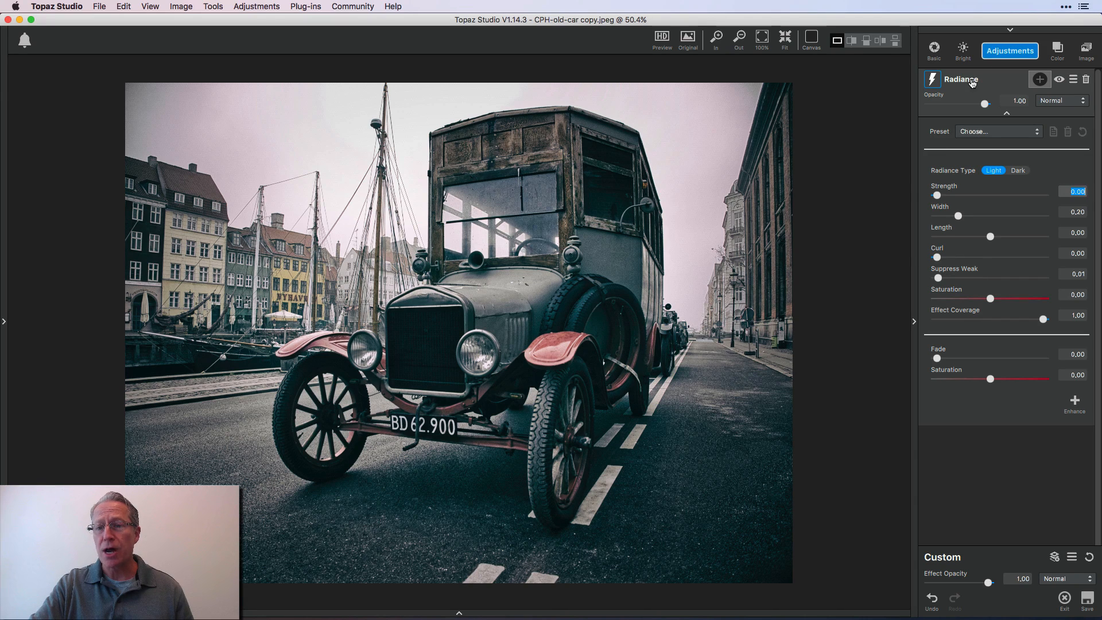
left_click(1012, 51)
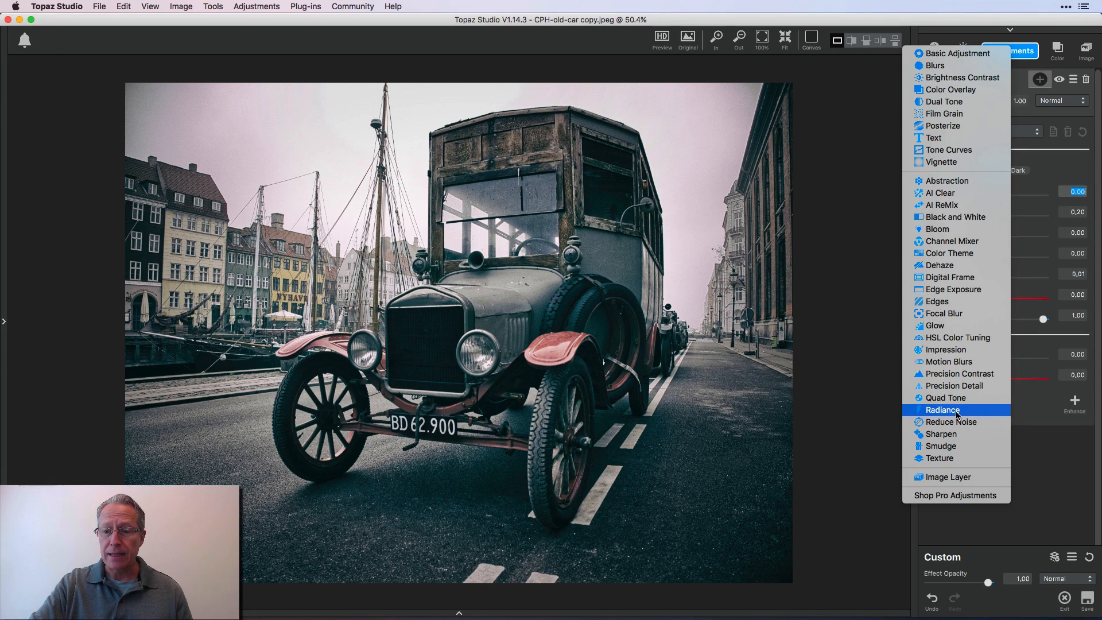
left_click(862, 326)
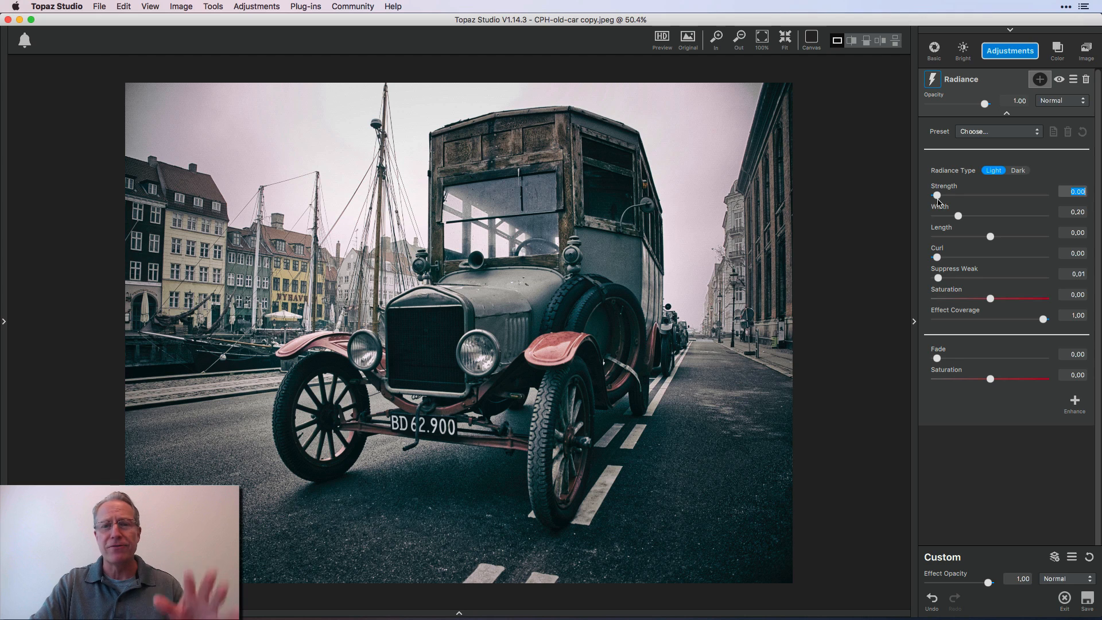
Set Radiance strength to 0.70, width to 0.59, length to -0.60, curl to 0.55, suppress weak to 0.51, saturation to -0.50 and effect coverage to 0.69
left_click_drag(941, 201, 1012, 199)
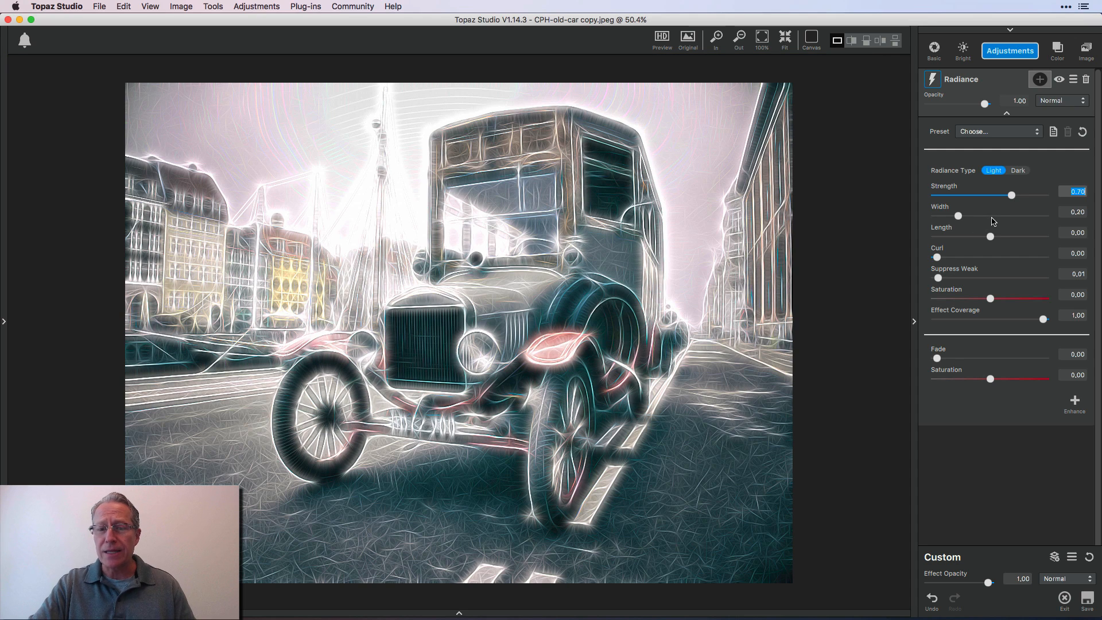
left_click_drag(994, 222, 959, 238)
left_click(995, 258)
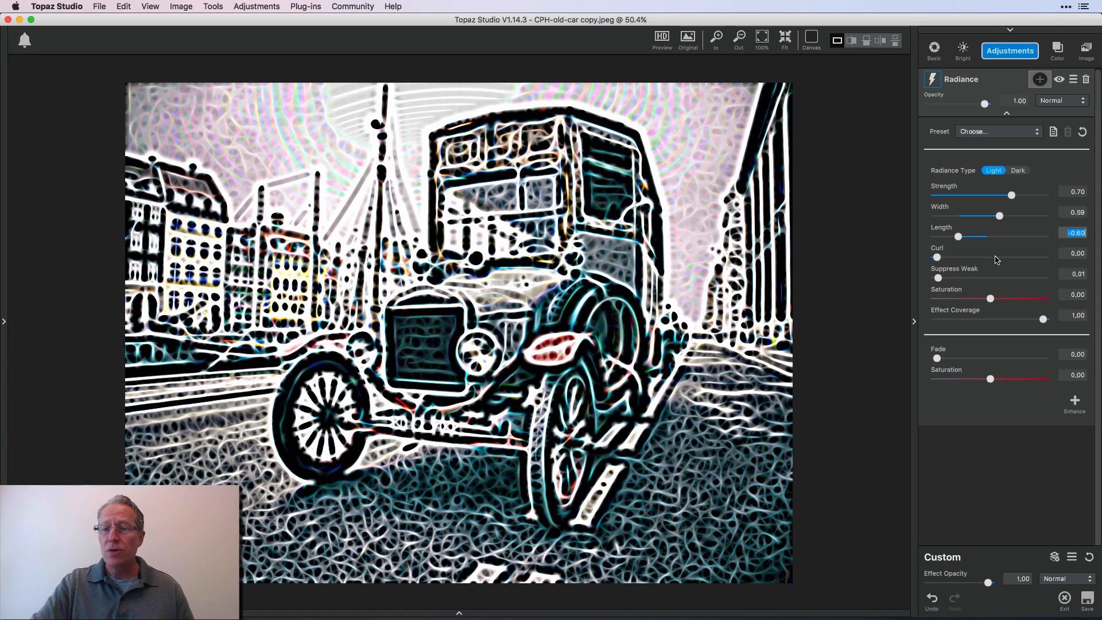
left_click(991, 278)
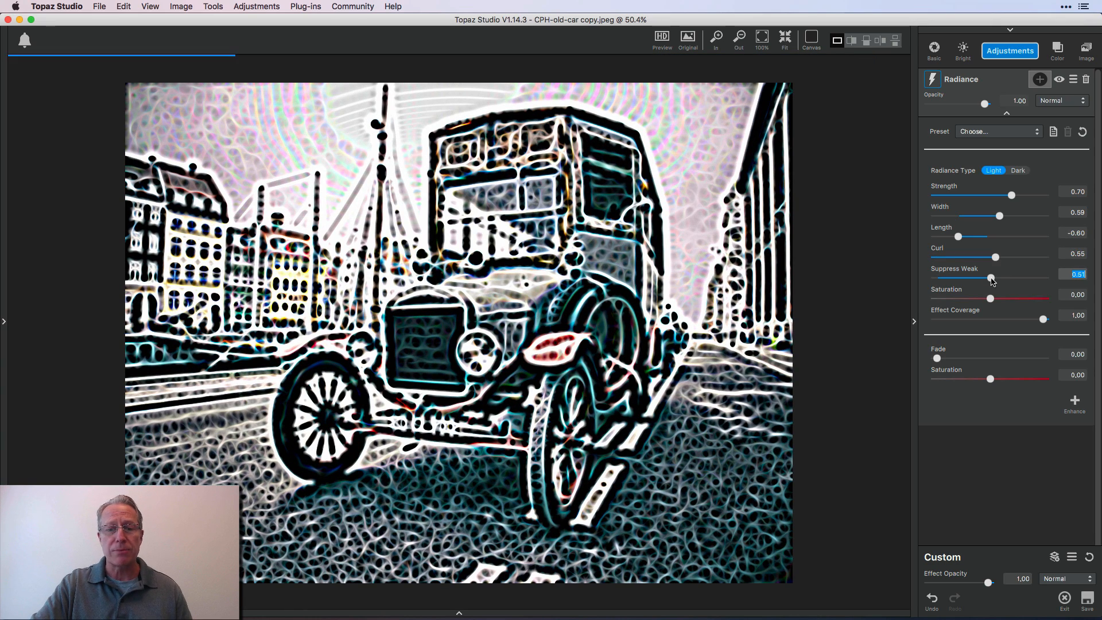
left_click(963, 298)
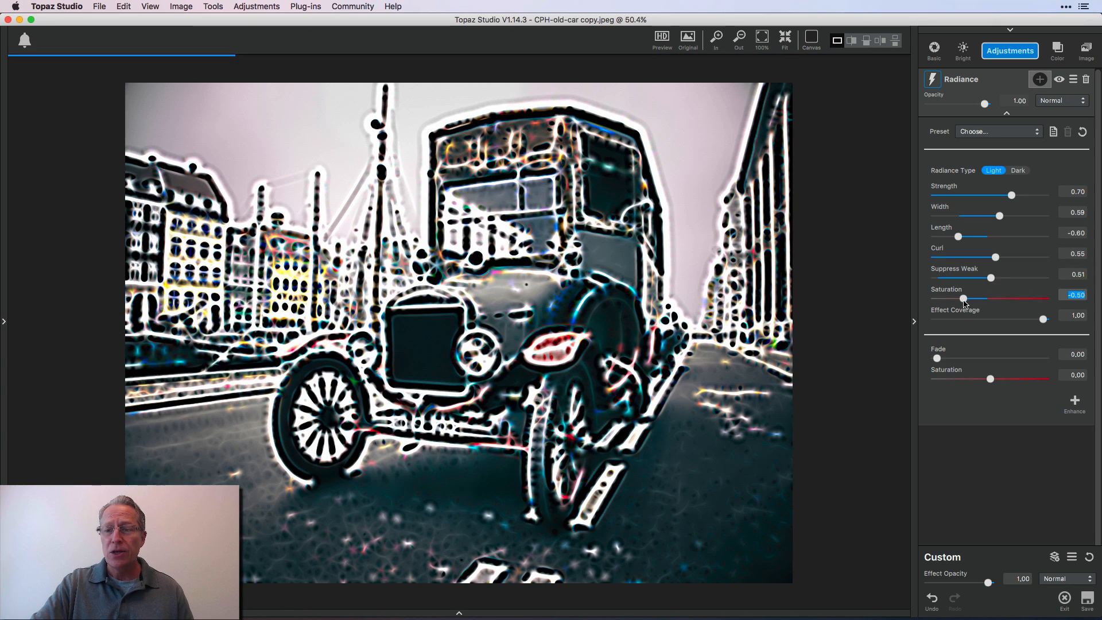
left_click(1001, 320)
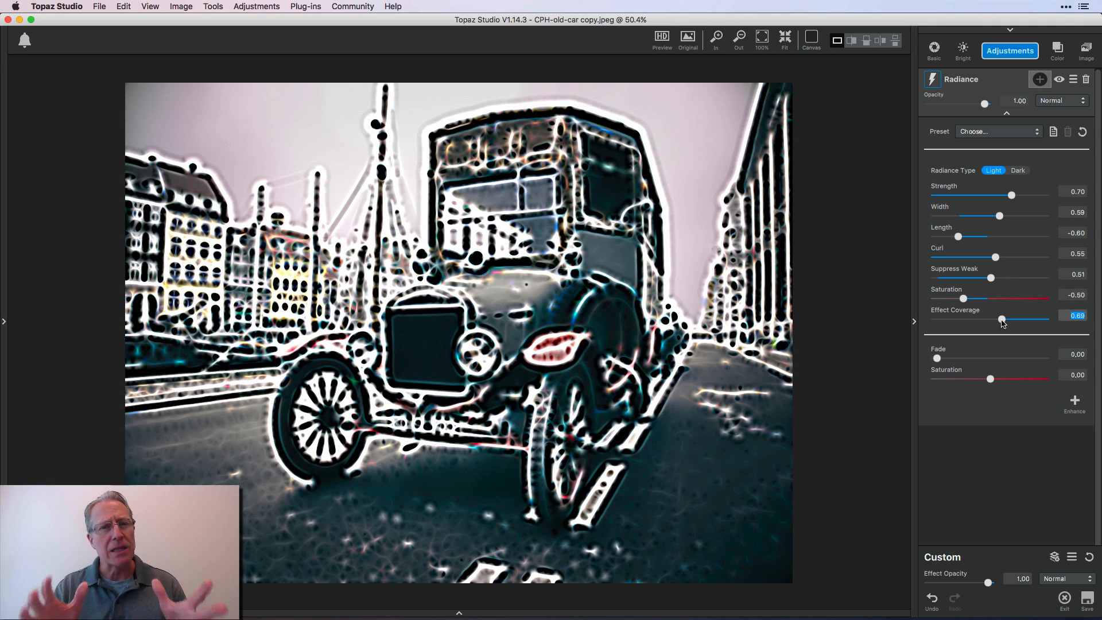
Set the Radiance fade to 0.53 and the saturation below it to 0.55, and reset the whole adjustment
left_click(993, 358)
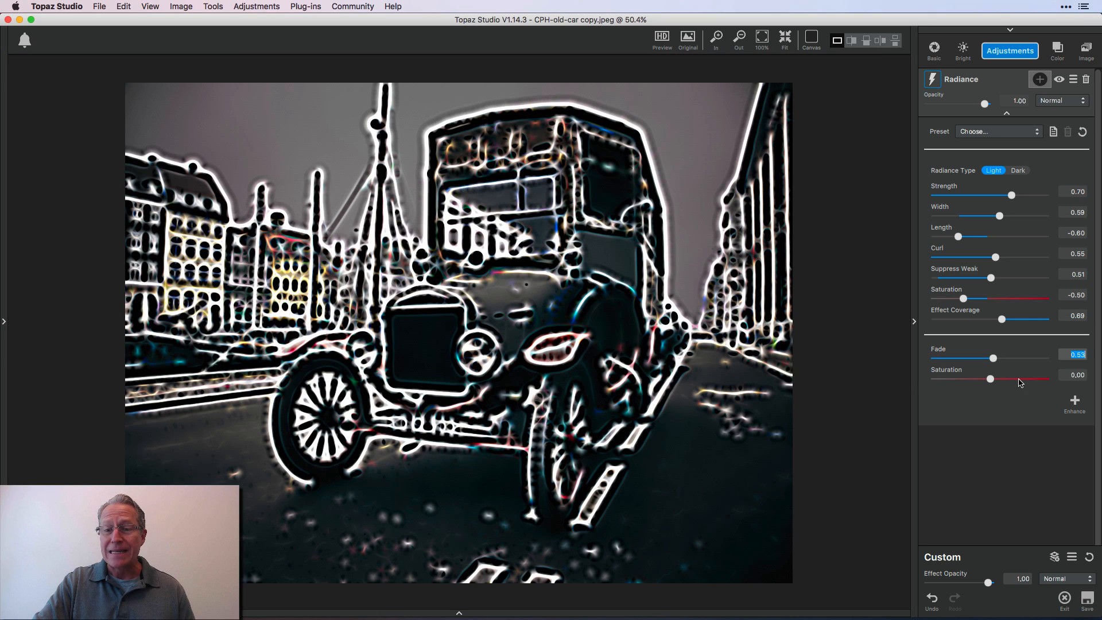
left_click(1020, 379)
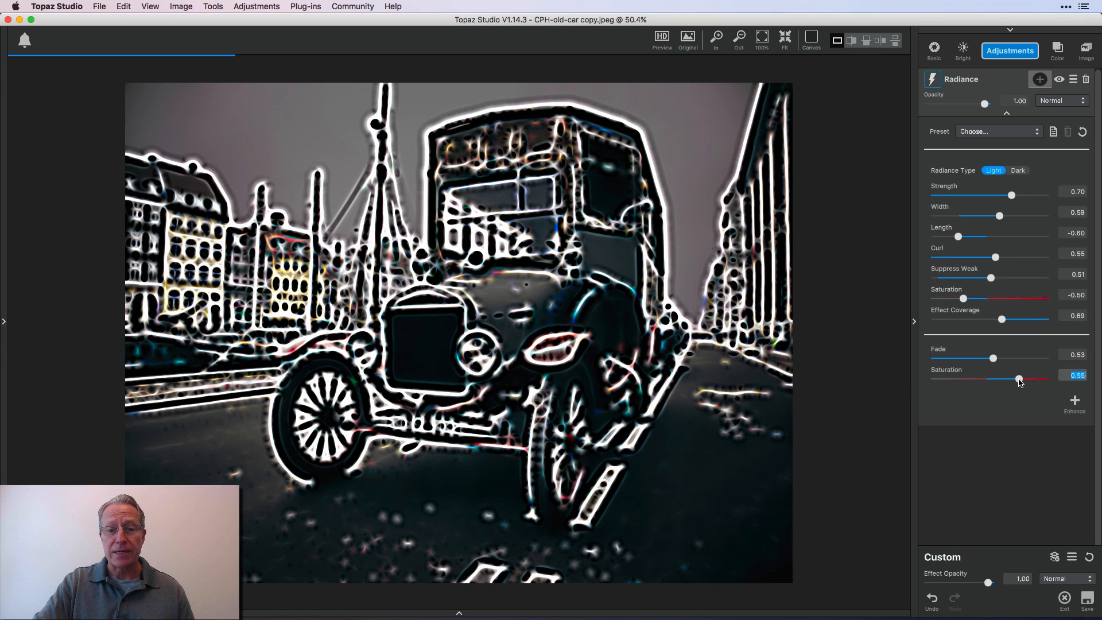
left_click(1085, 133)
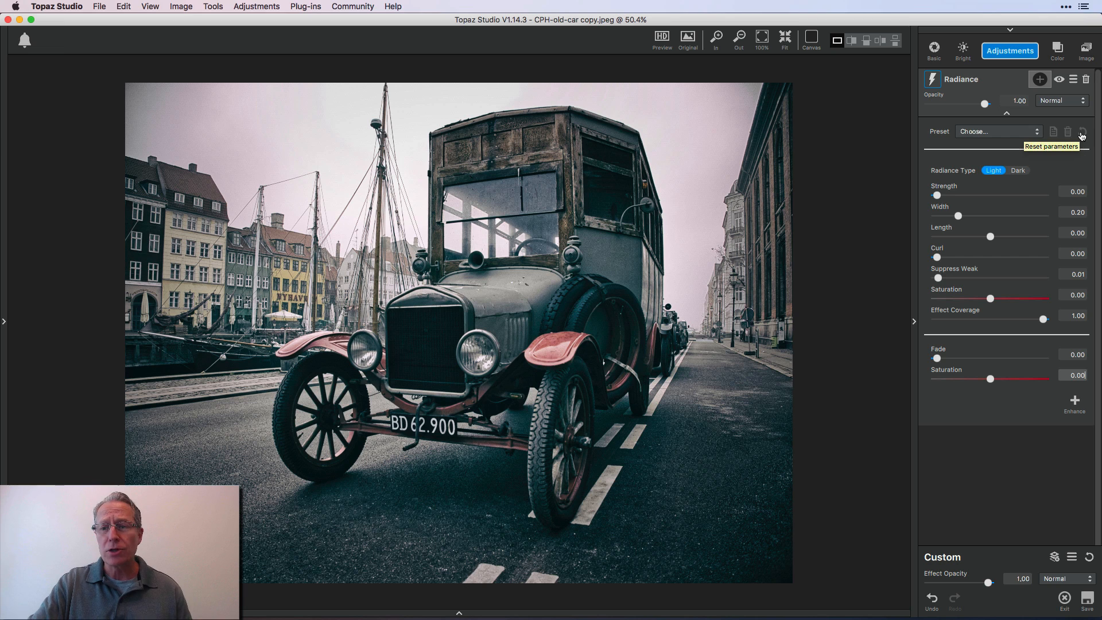
Apply the Edge Shock preset to the old car photo and adjust the strength to 0.65 and the width to 0.20
left_click(1027, 133)
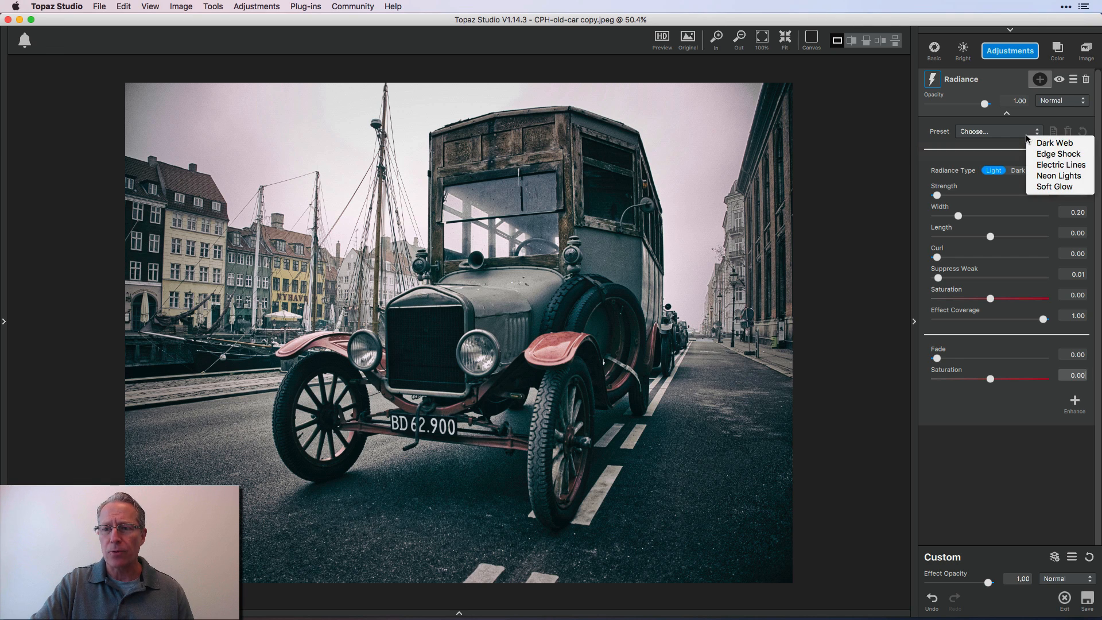
left_click(1049, 154)
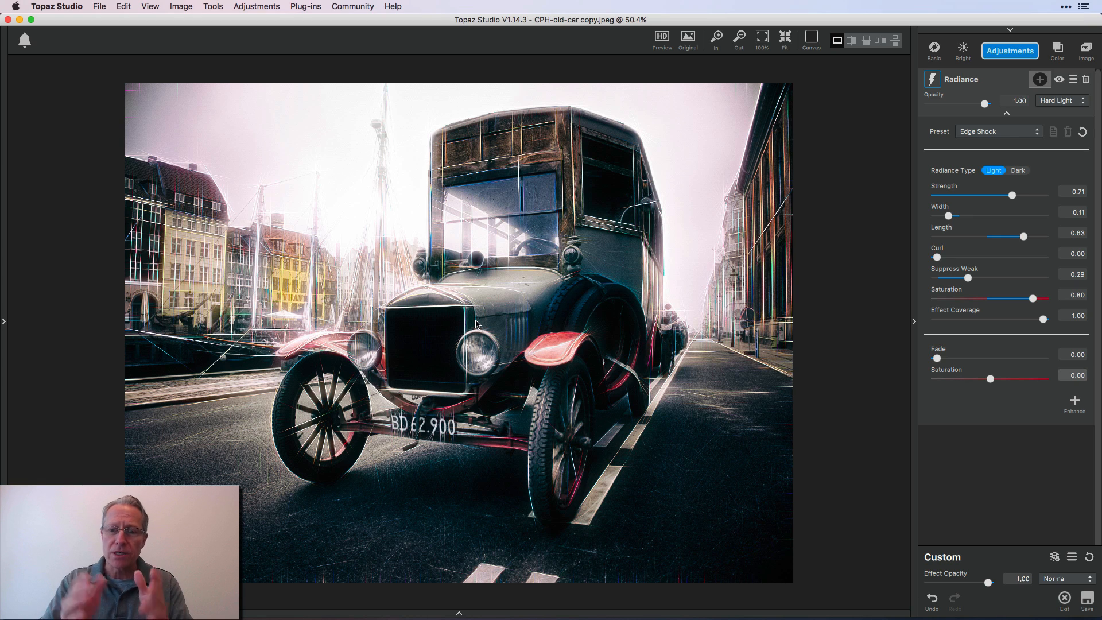
left_click(1033, 196)
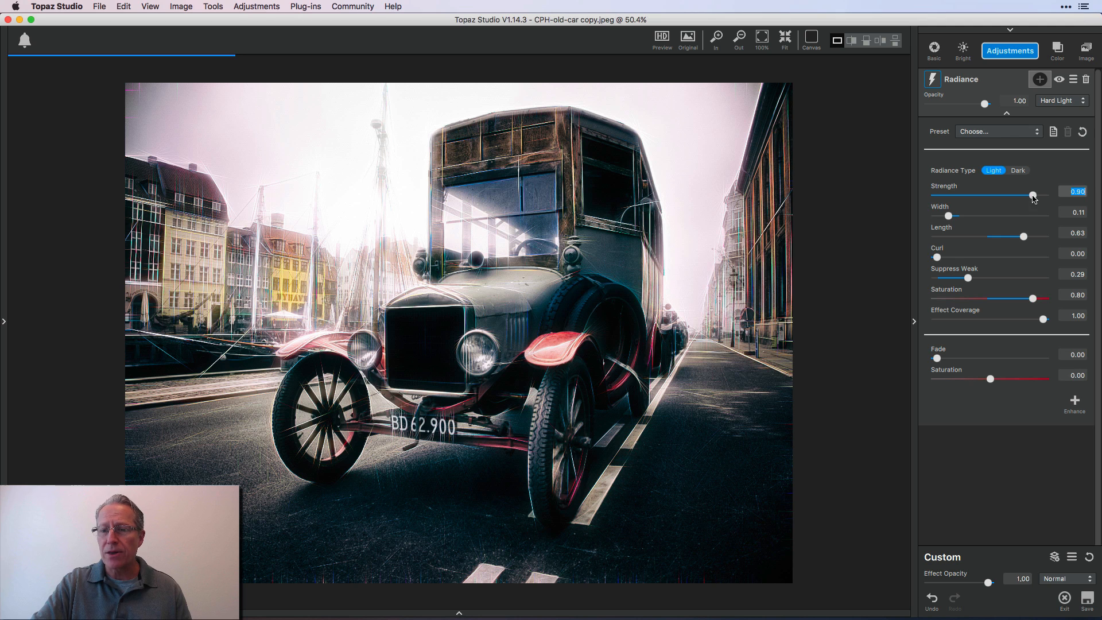
left_click(974, 217)
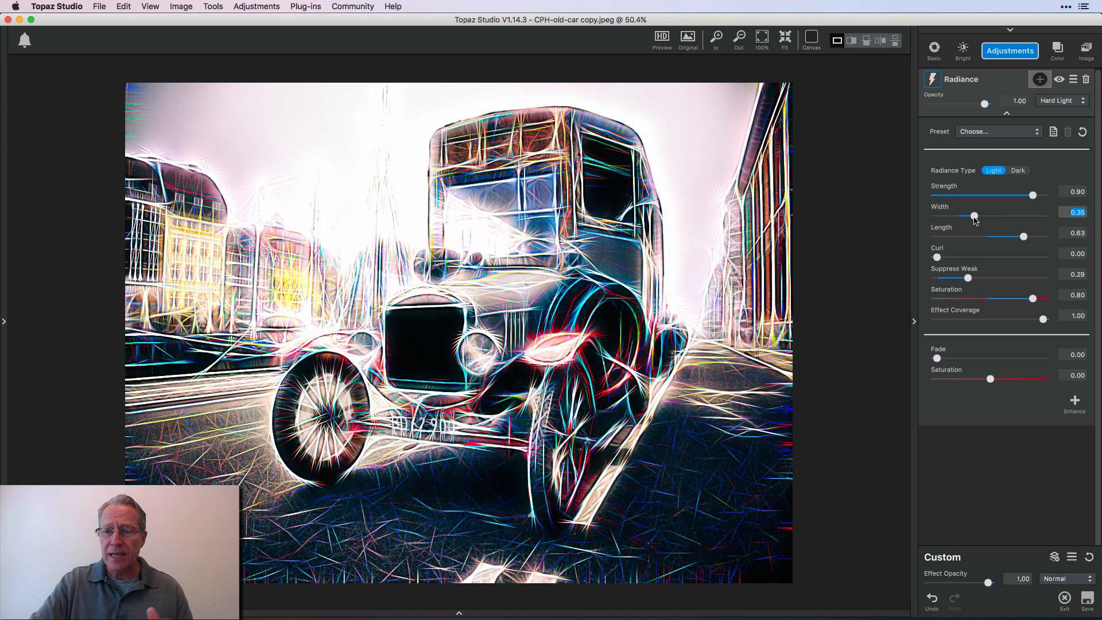
left_click(1005, 195)
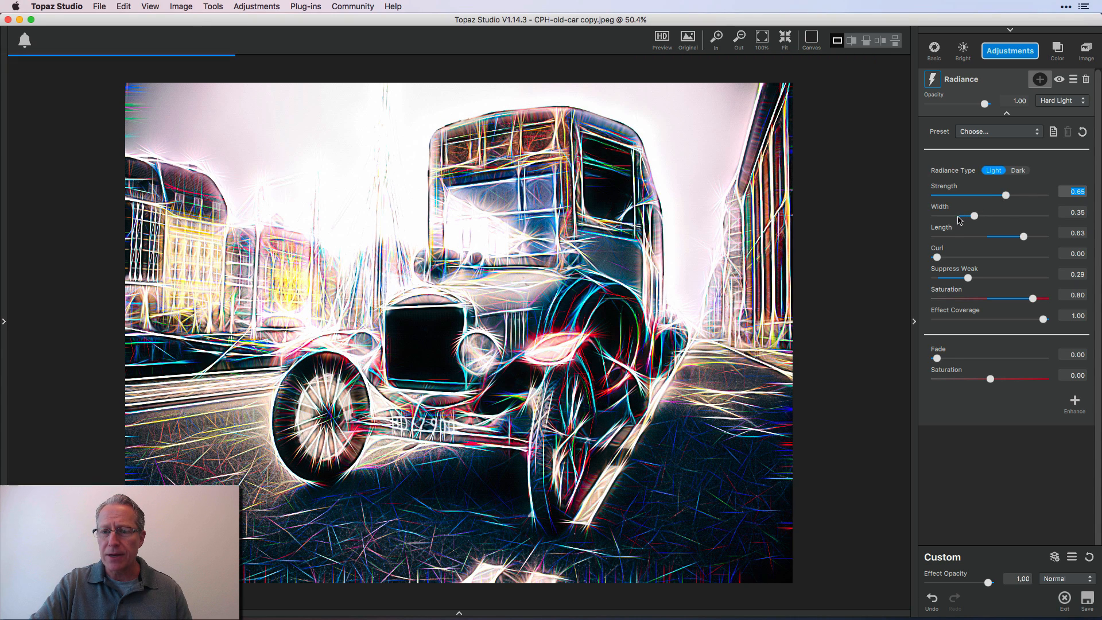
left_click(959, 217)
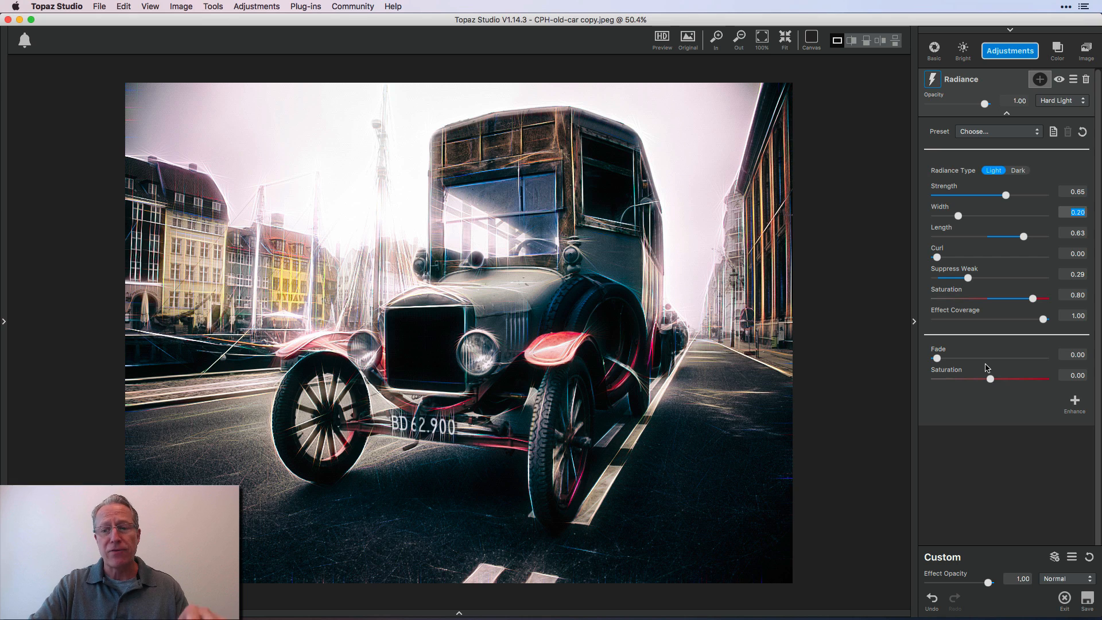
Set the fade to 0.70 and the saturation below it to 0.53, and reset the car photo's Radiance adjustment
left_click(1011, 359)
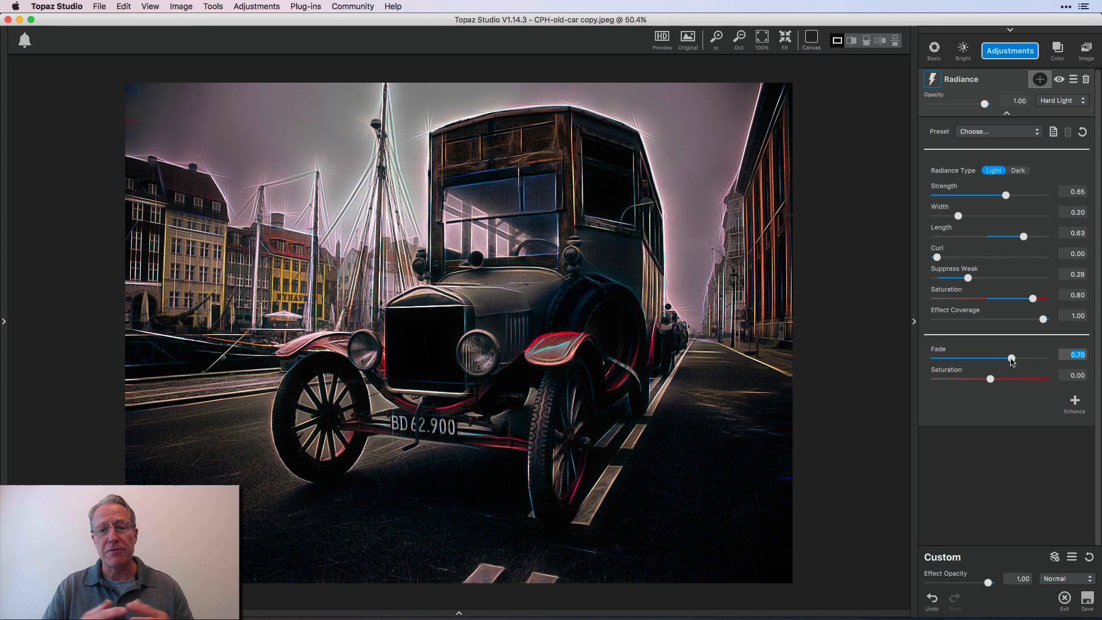
left_click(1017, 380)
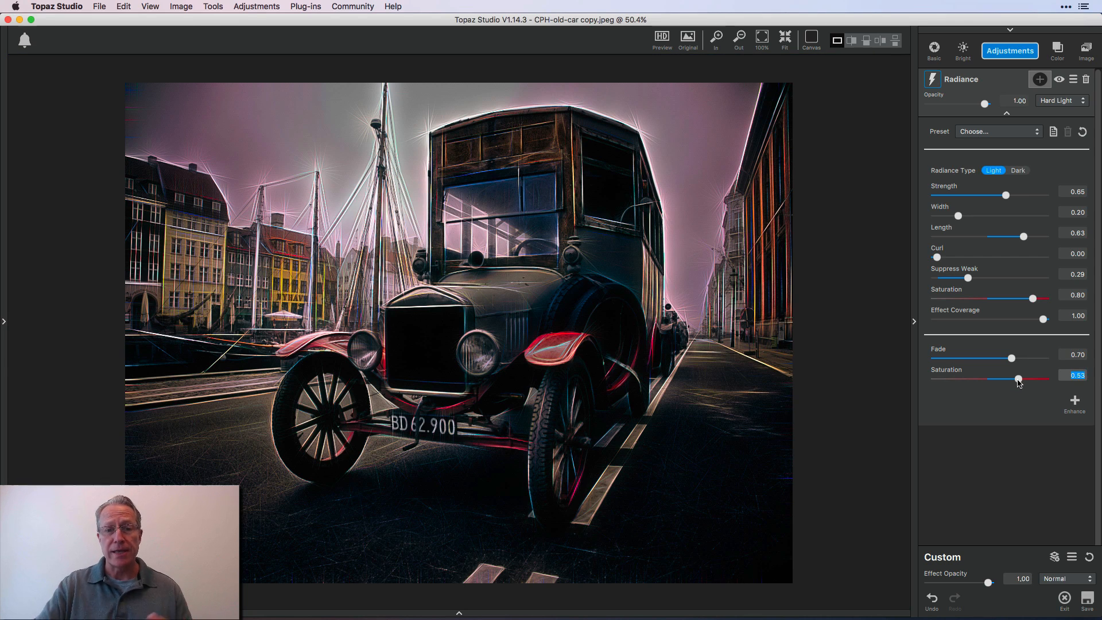
left_click(1083, 132)
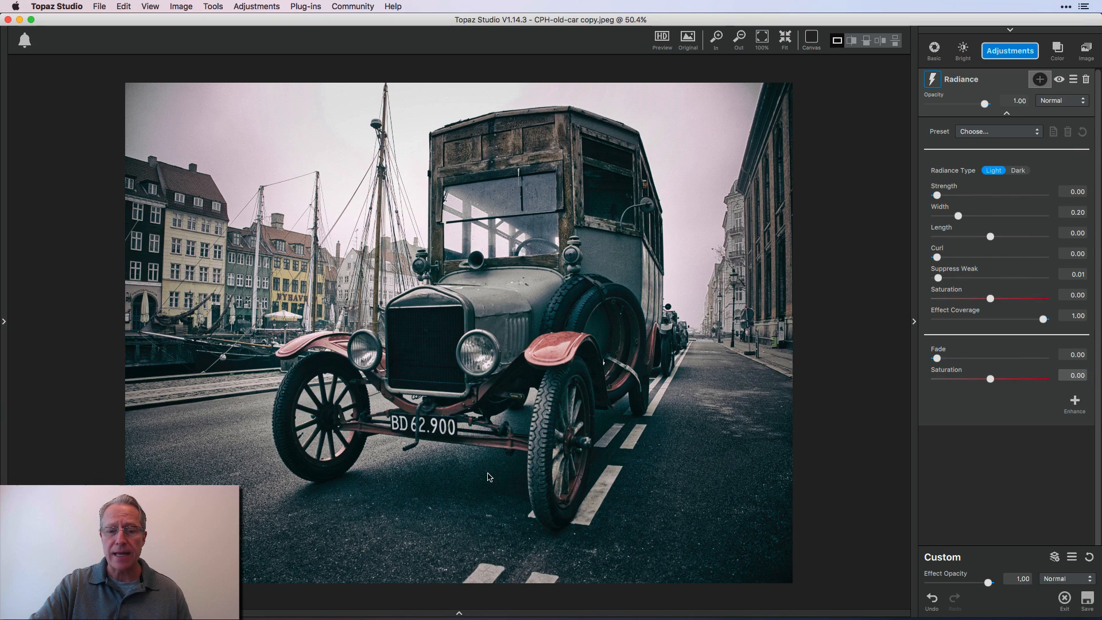
Switch from the old car photo to the rose photo and view it at 125%
left_click(459, 612)
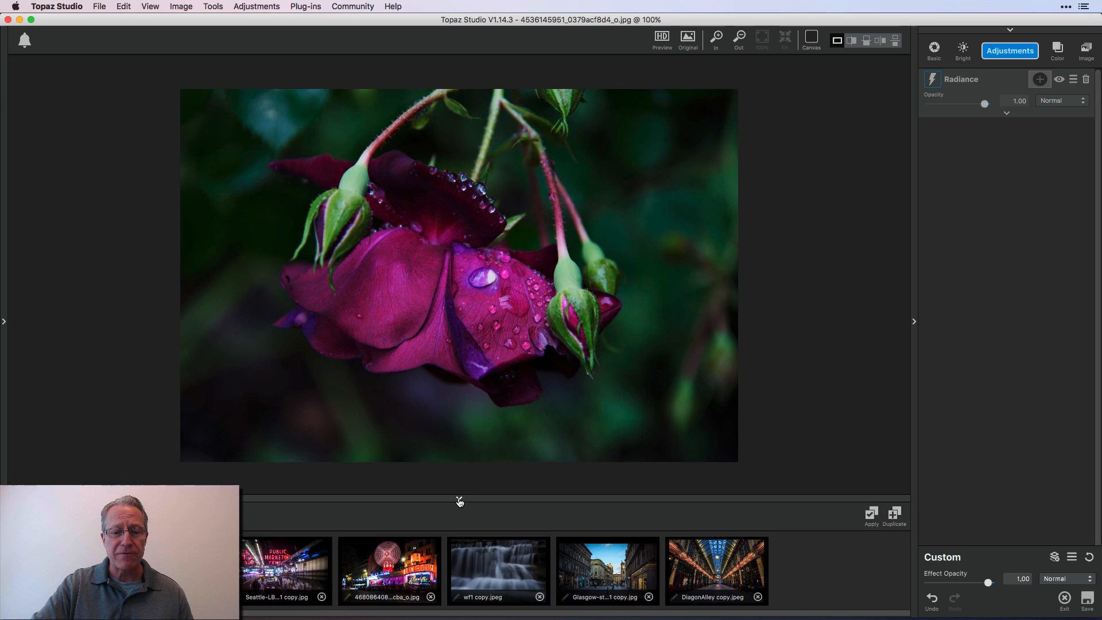
left_click(459, 498)
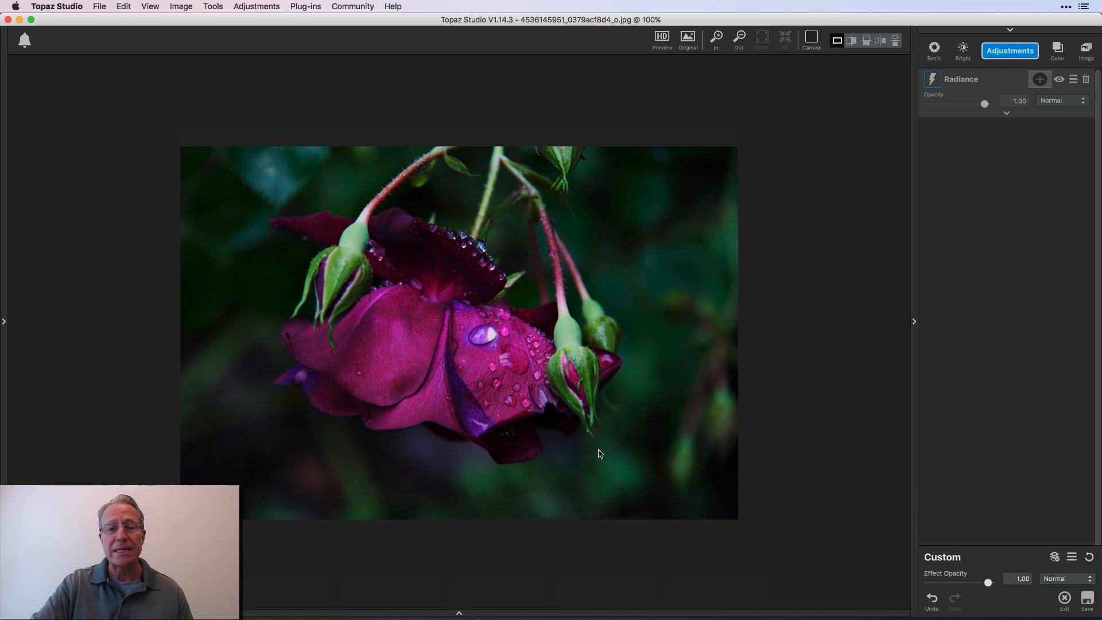
left_click(719, 39)
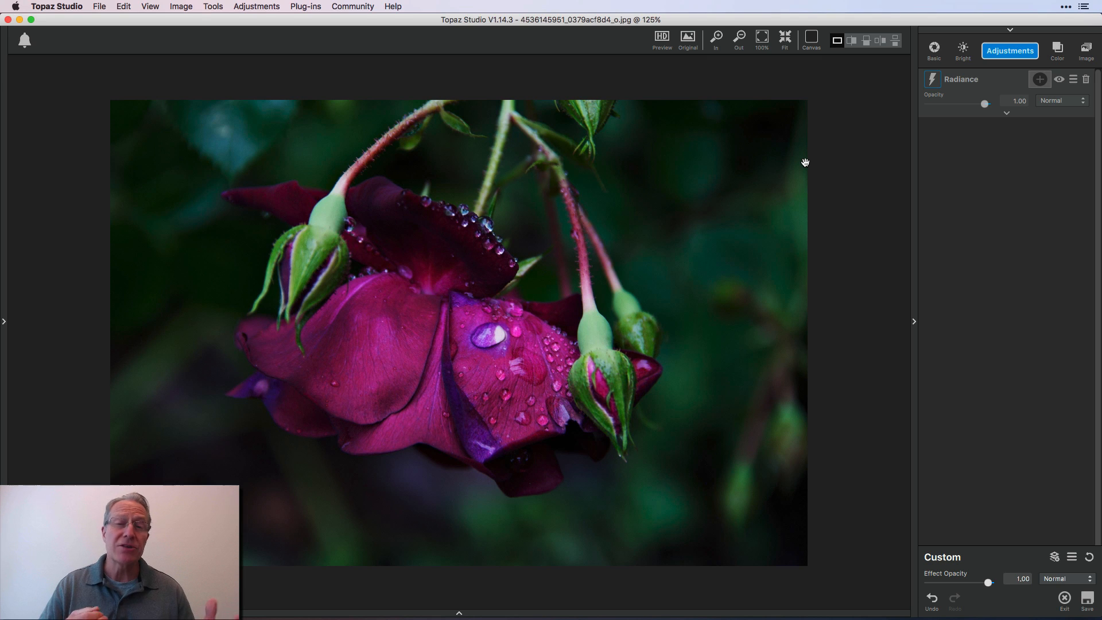
Expand the Radiance settings for the rose photo and apply the Edge Shock preset
left_click(1007, 115)
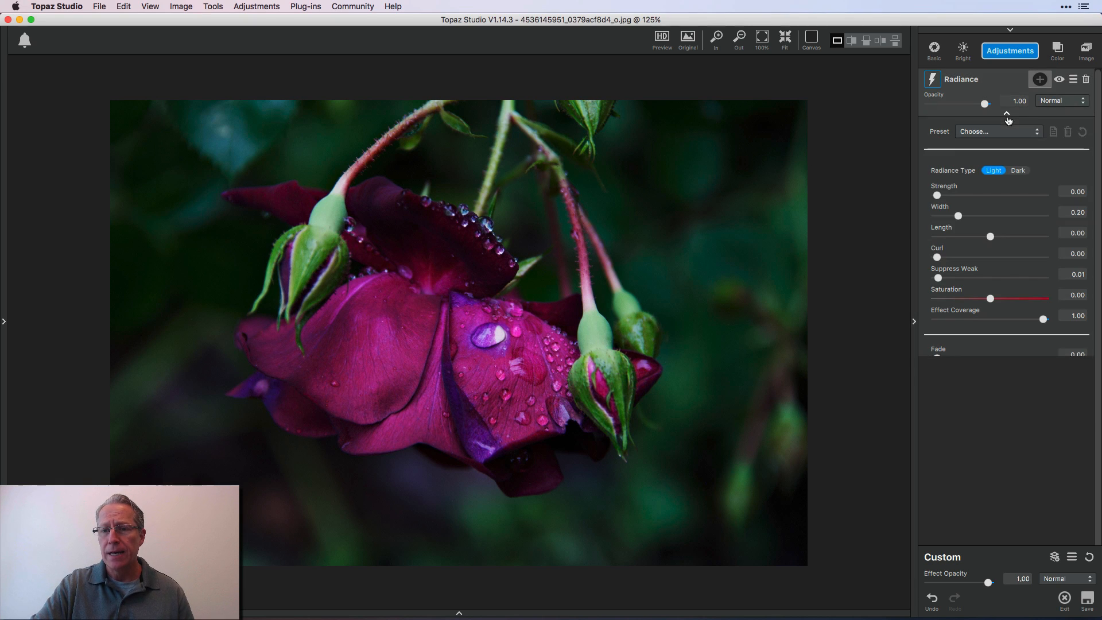
left_click(999, 133)
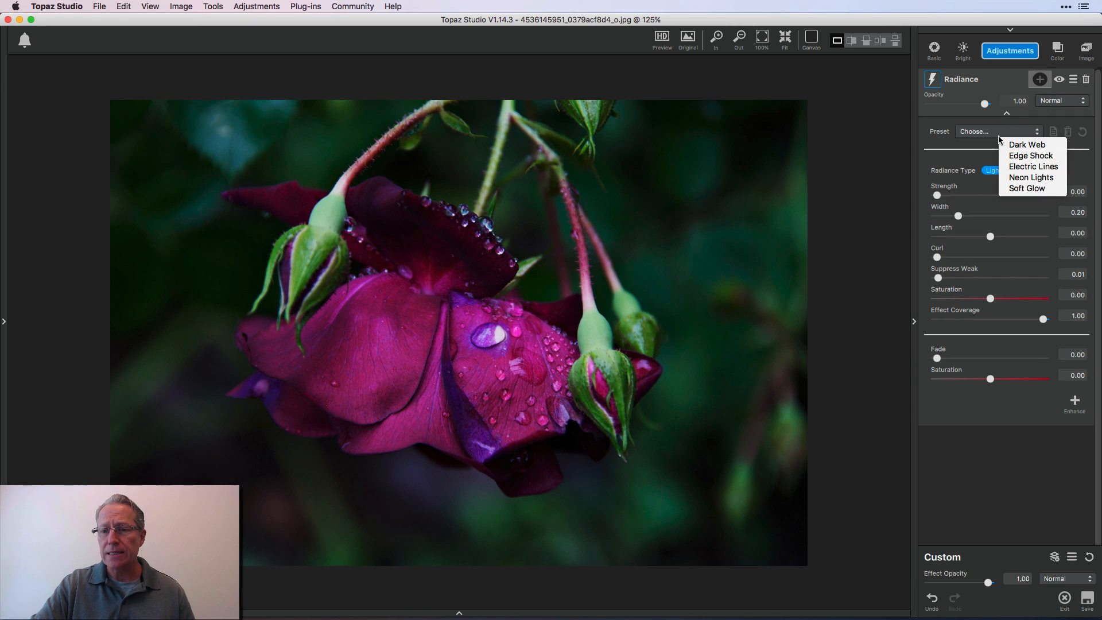
left_click(1020, 156)
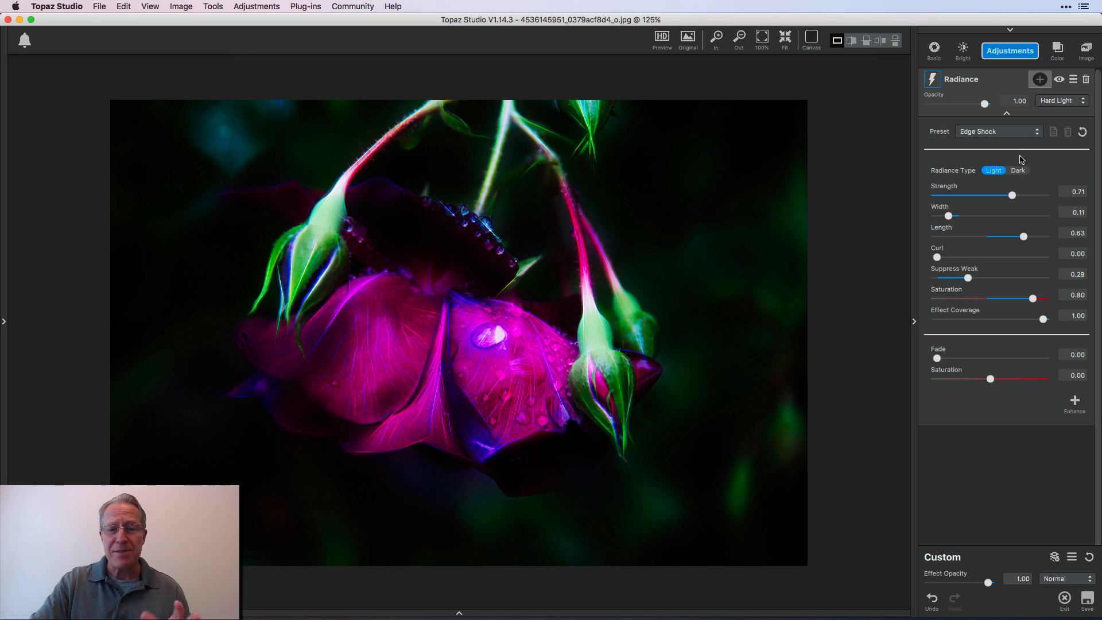
Compare the rose edit with the original image and set the Radiance strength to 0.84
left_click(687, 39)
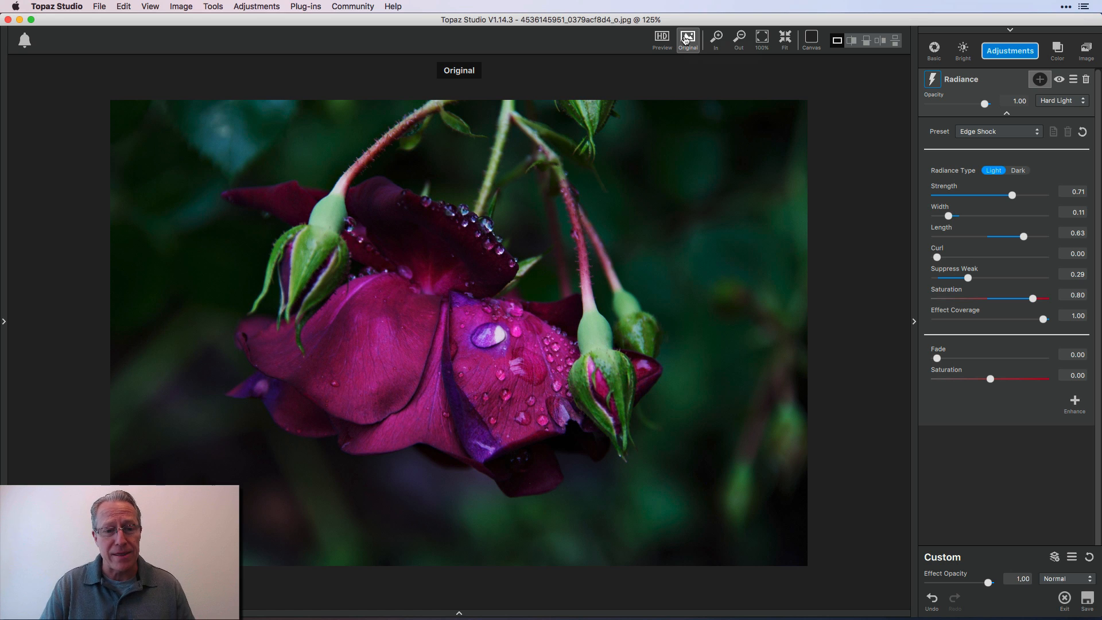
left_click(687, 38)
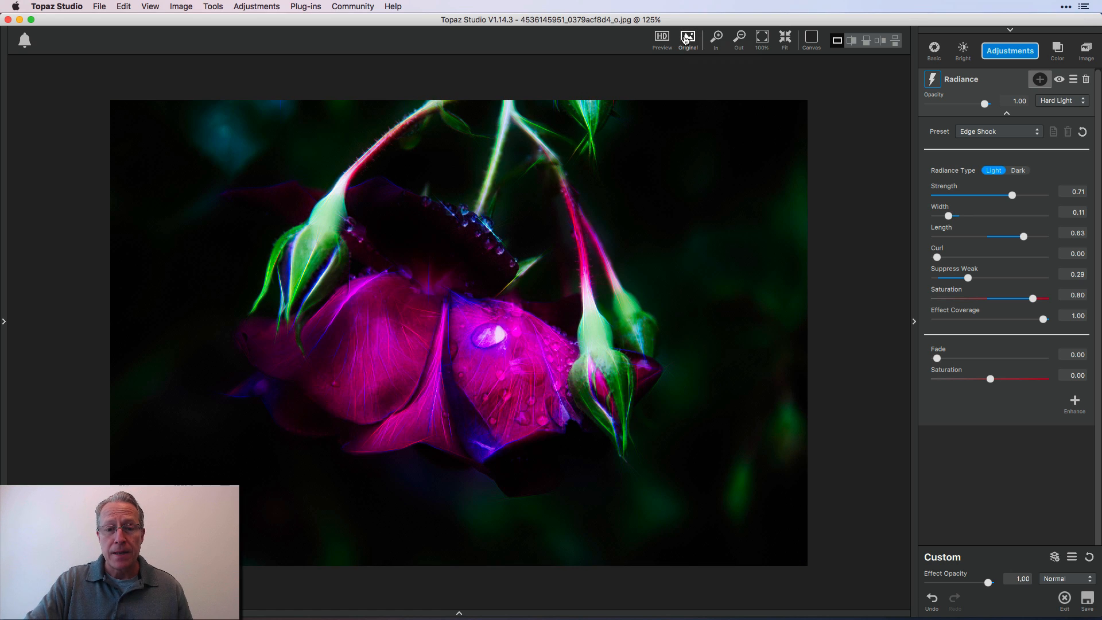
left_click(1027, 195)
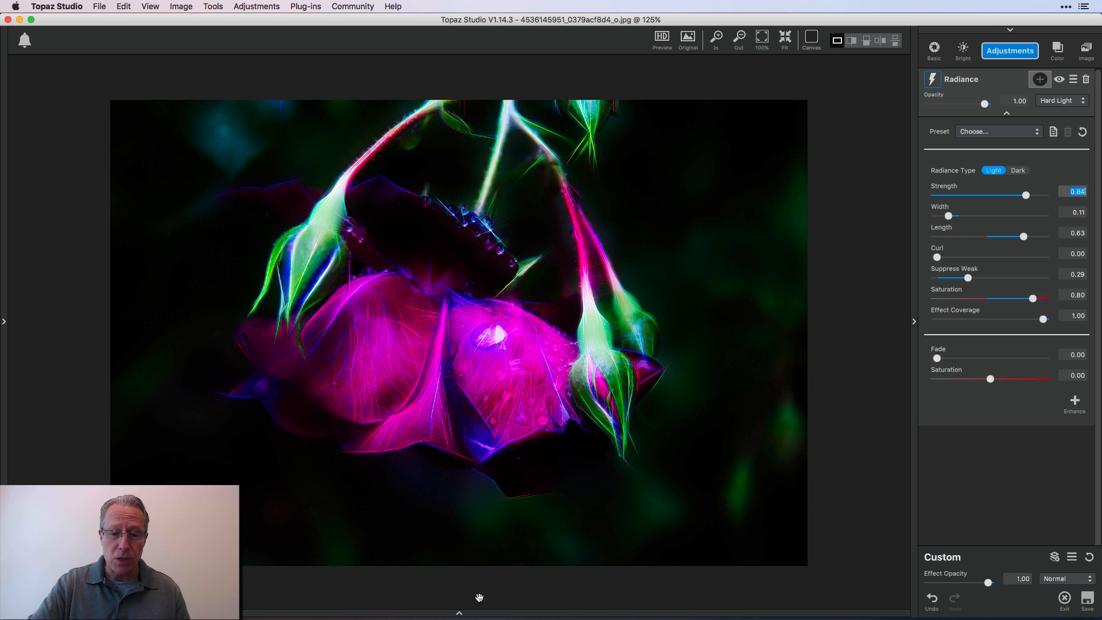
Crop the rose photo tighter at both sides and vertically, with a straighten angle of -1.70, and apply the crop
left_click(459, 613)
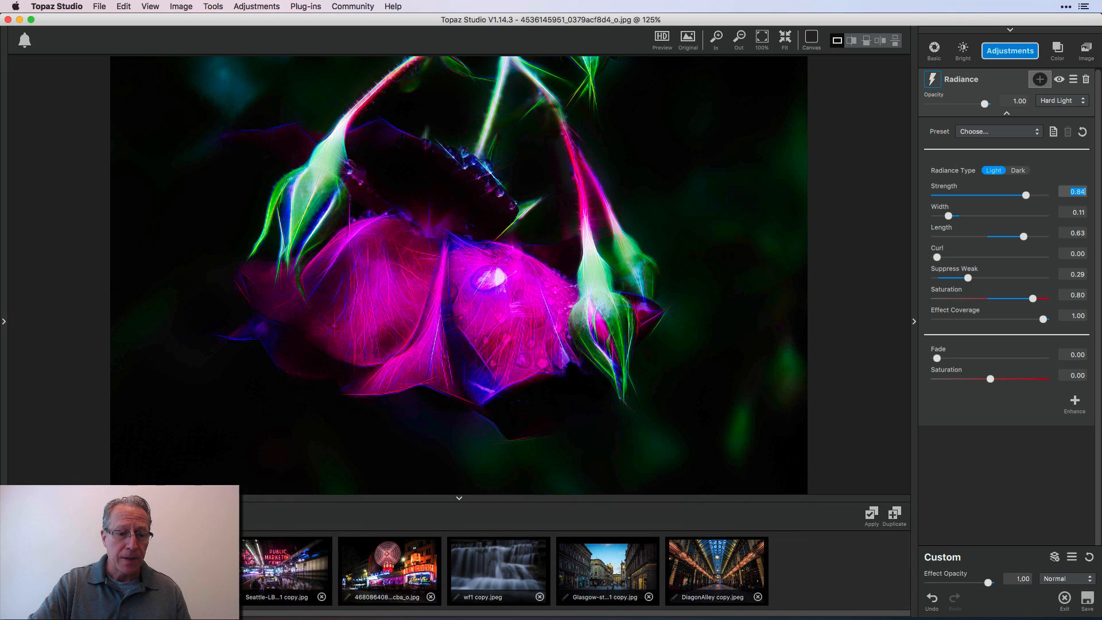
key("c")
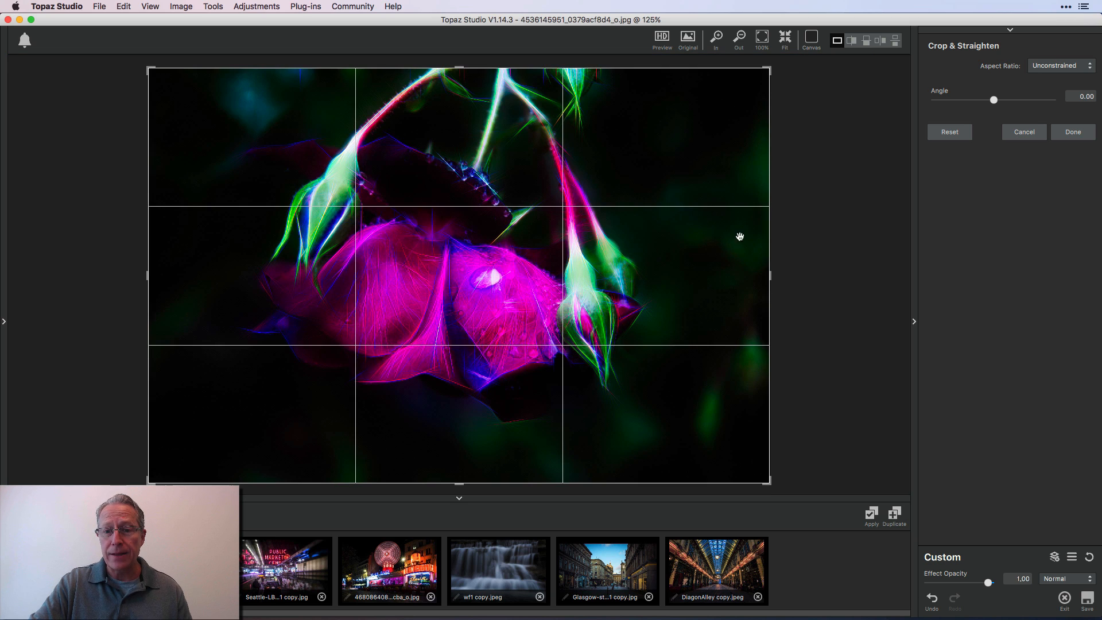
left_click_drag(770, 275, 739, 276)
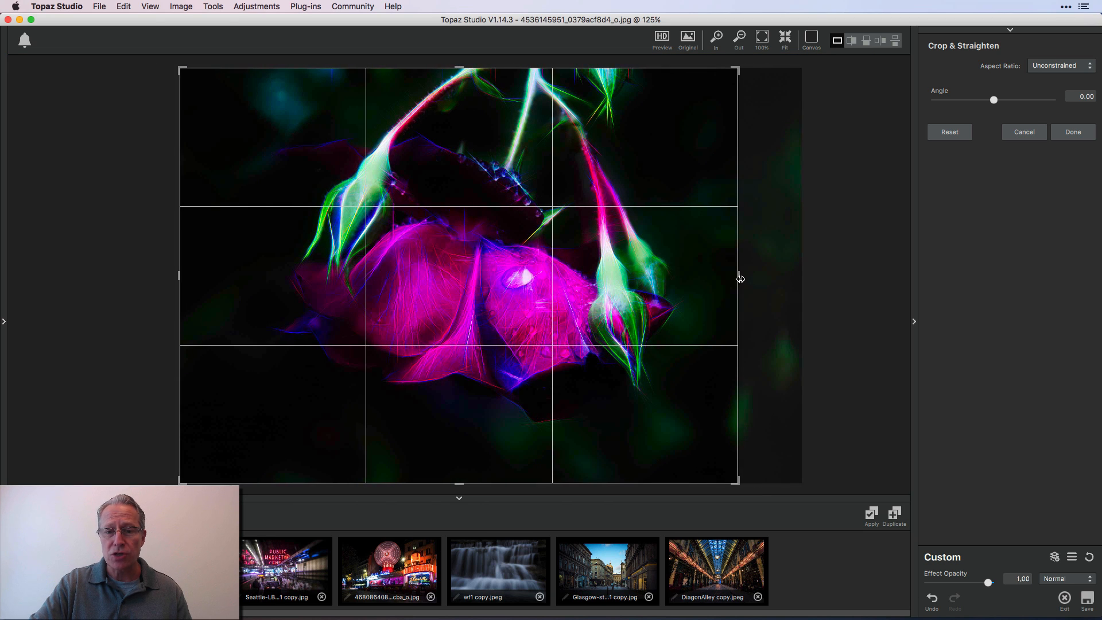
left_click_drag(171, 278, 212, 283)
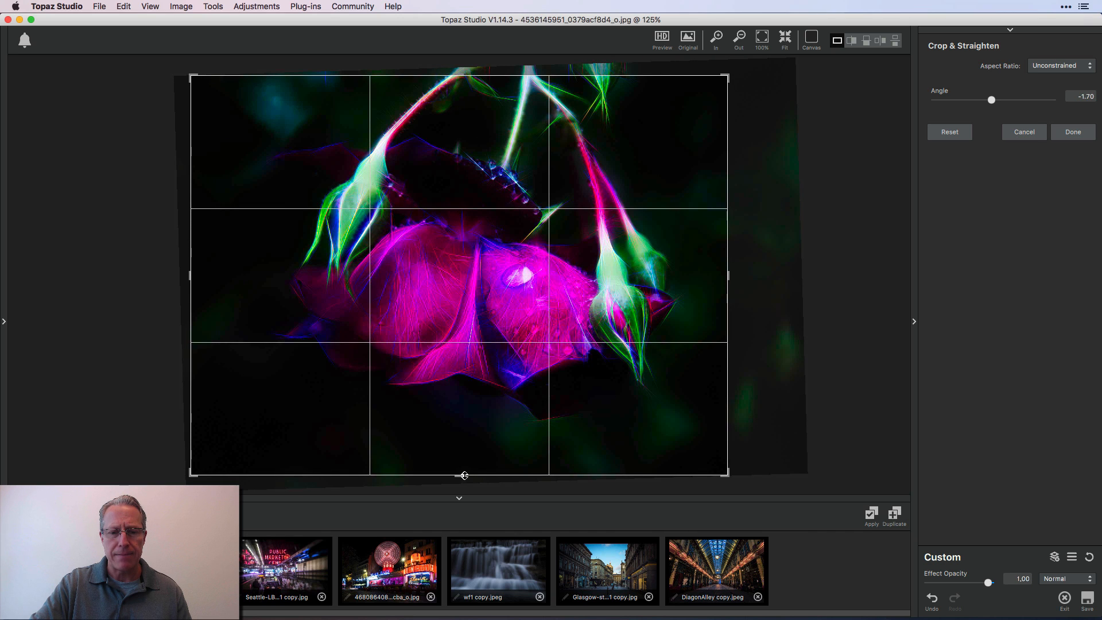
left_click_drag(461, 474, 462, 459)
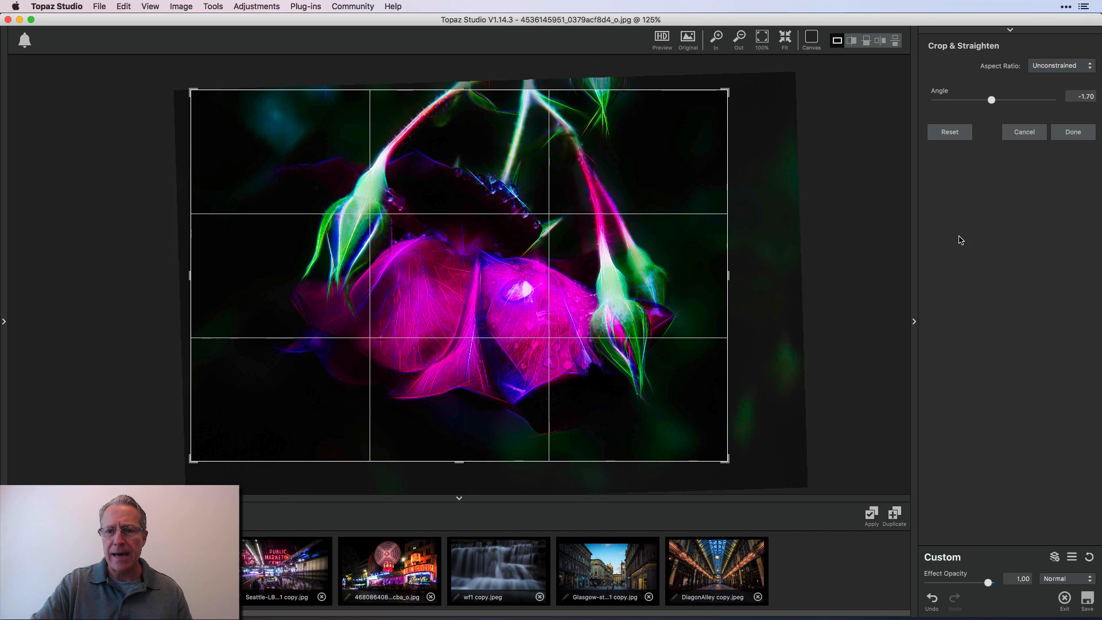
left_click(1072, 133)
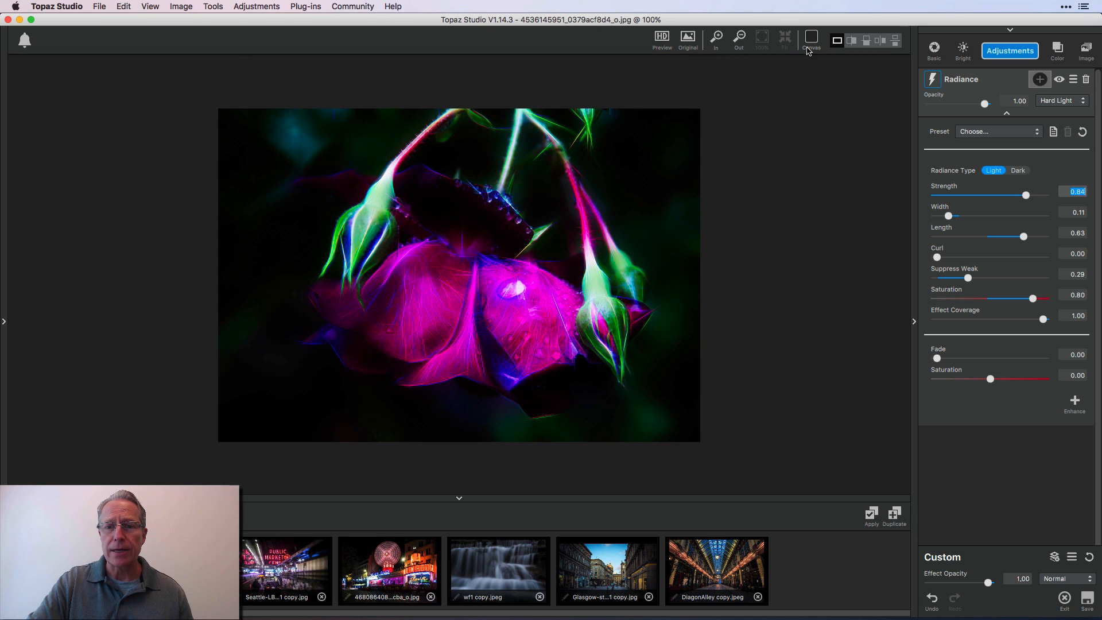
Compare the cropped rose with its original and open the Seattle public market photo
left_click(689, 41)
left_click(692, 40)
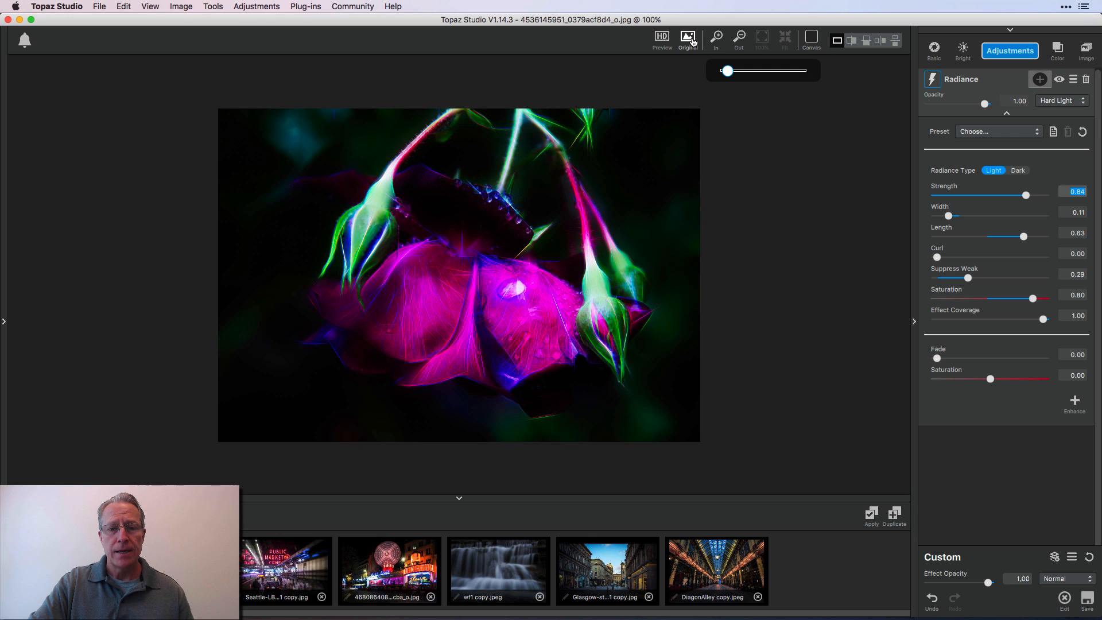
left_click(277, 560)
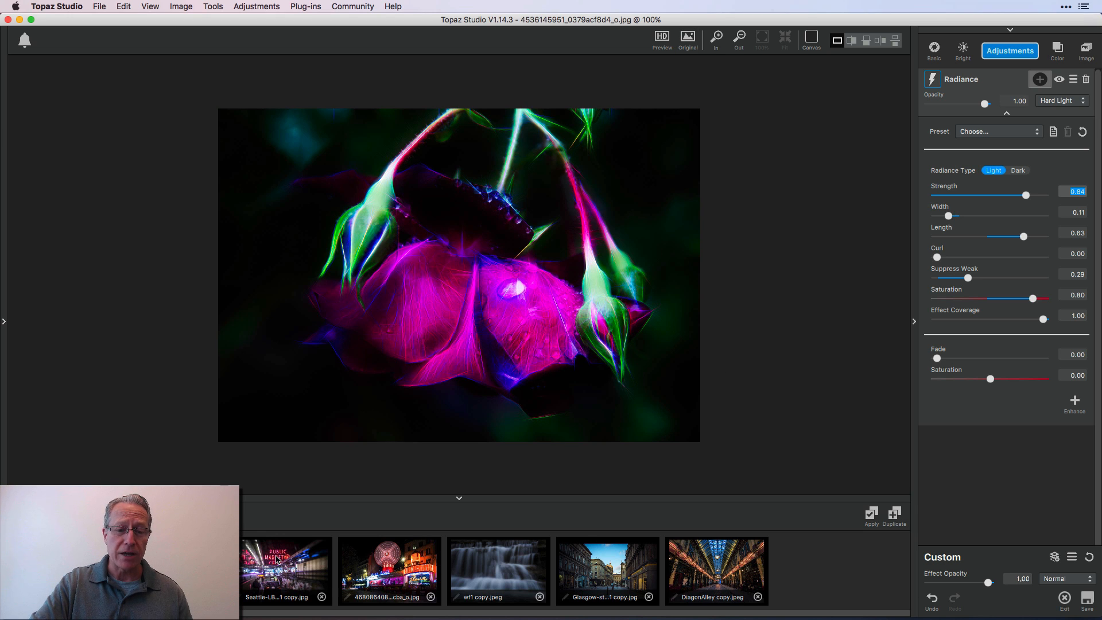
Apply the Edge Shock preset to the market photo's Radiance adjustment, with strength 0.84 and fade 0.40
left_click(460, 499)
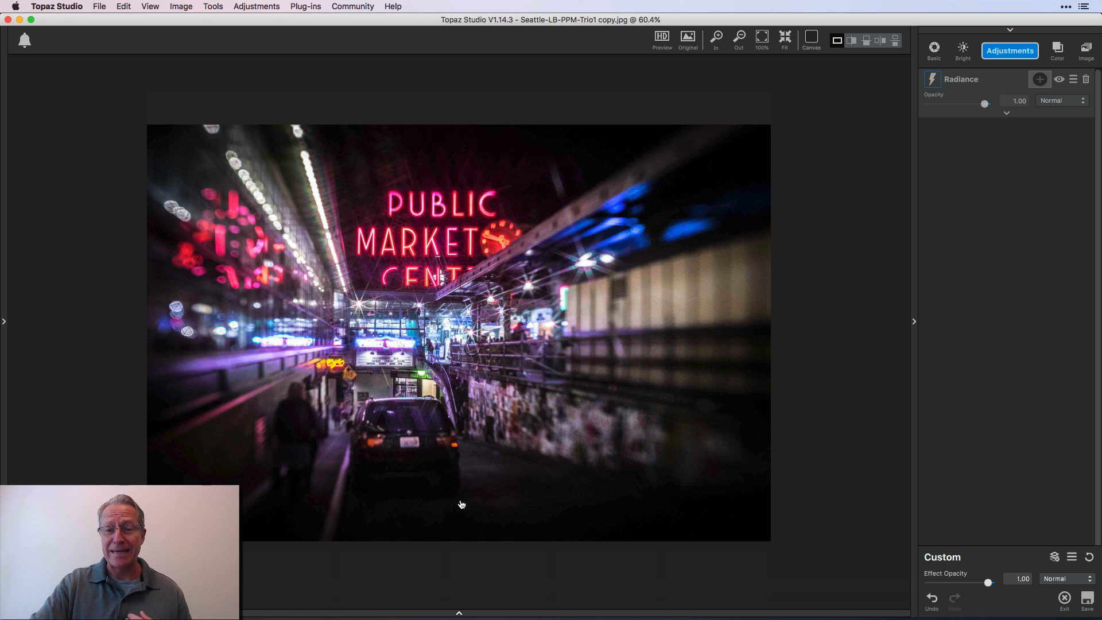
left_click(786, 40)
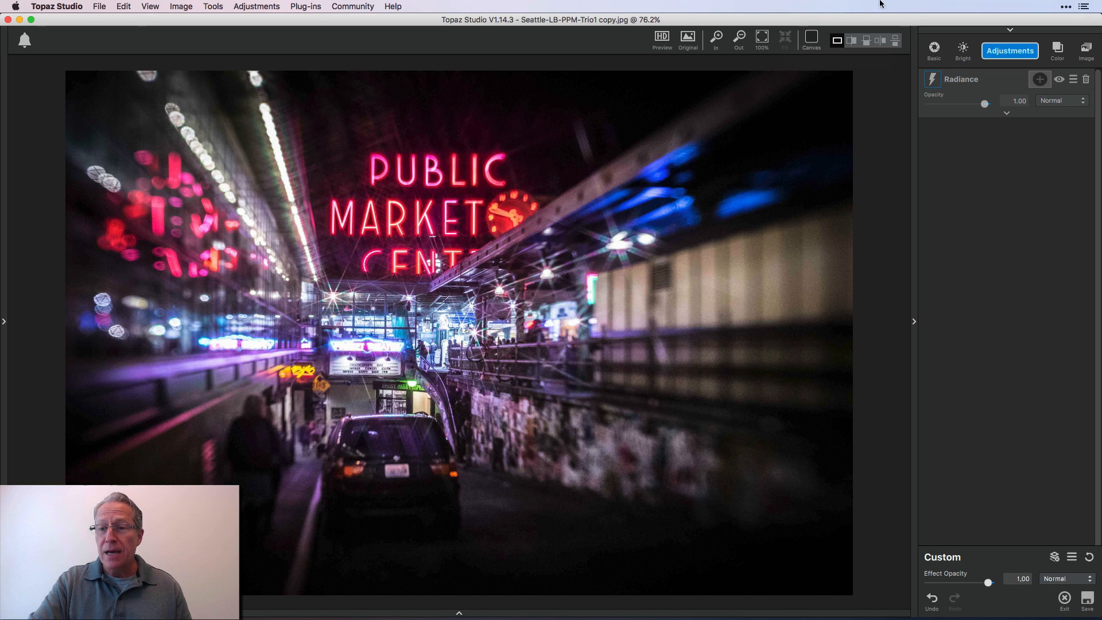
left_click(1003, 115)
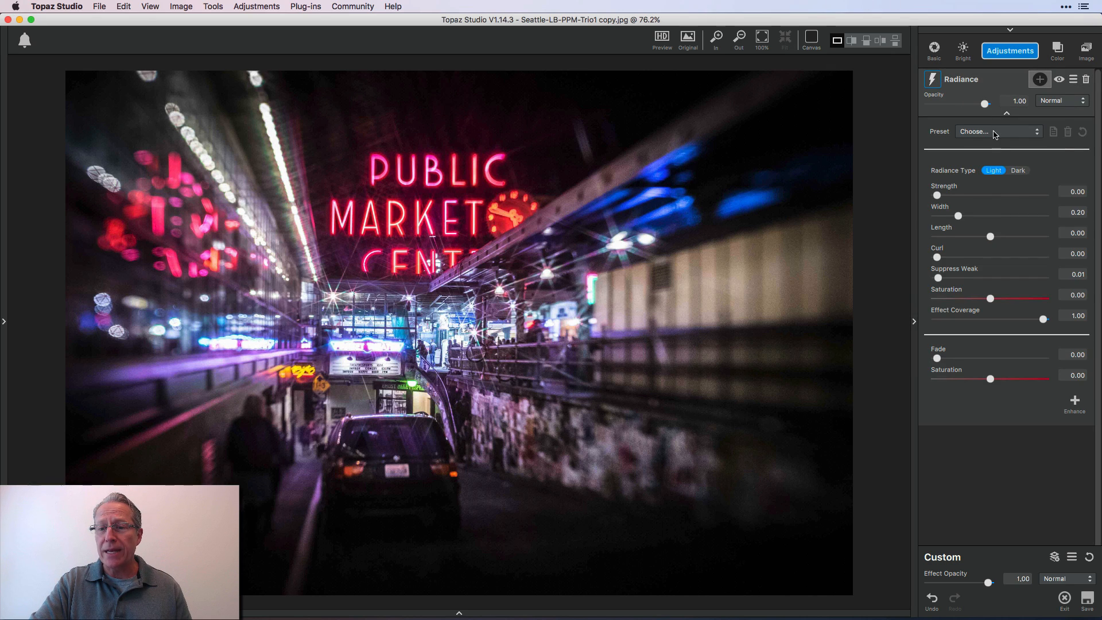
left_click(998, 131)
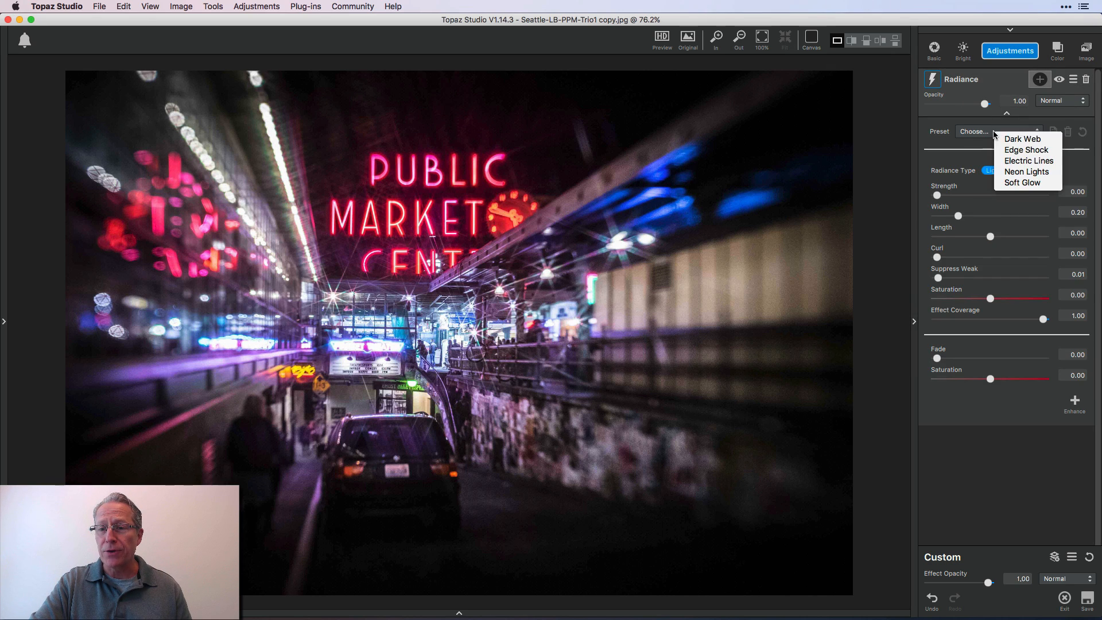
left_click(1015, 152)
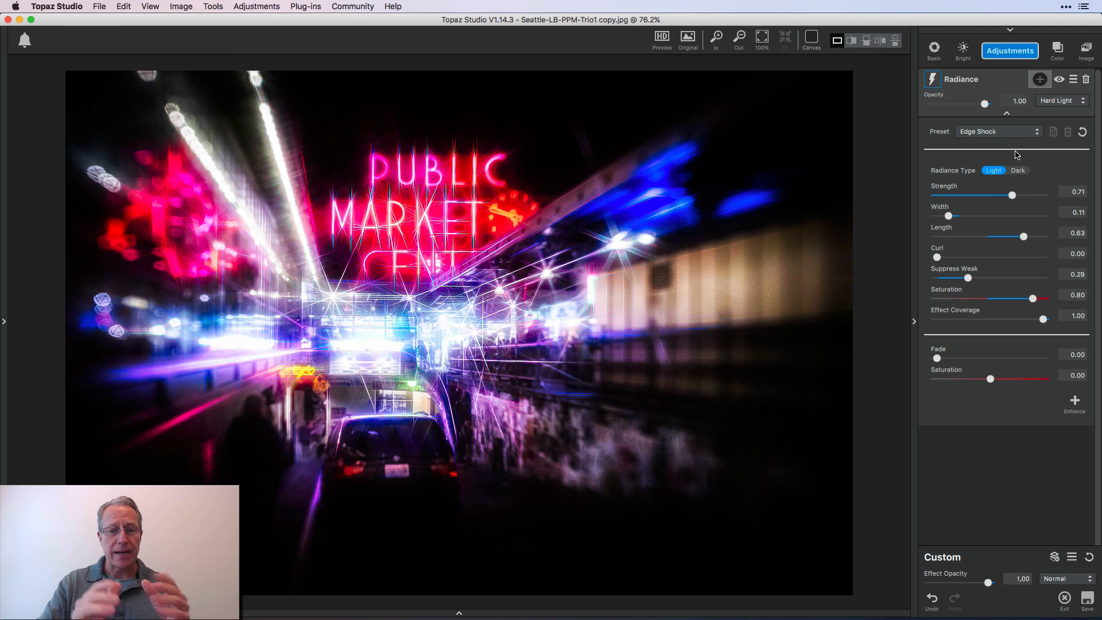
left_click_drag(992, 195, 1026, 195)
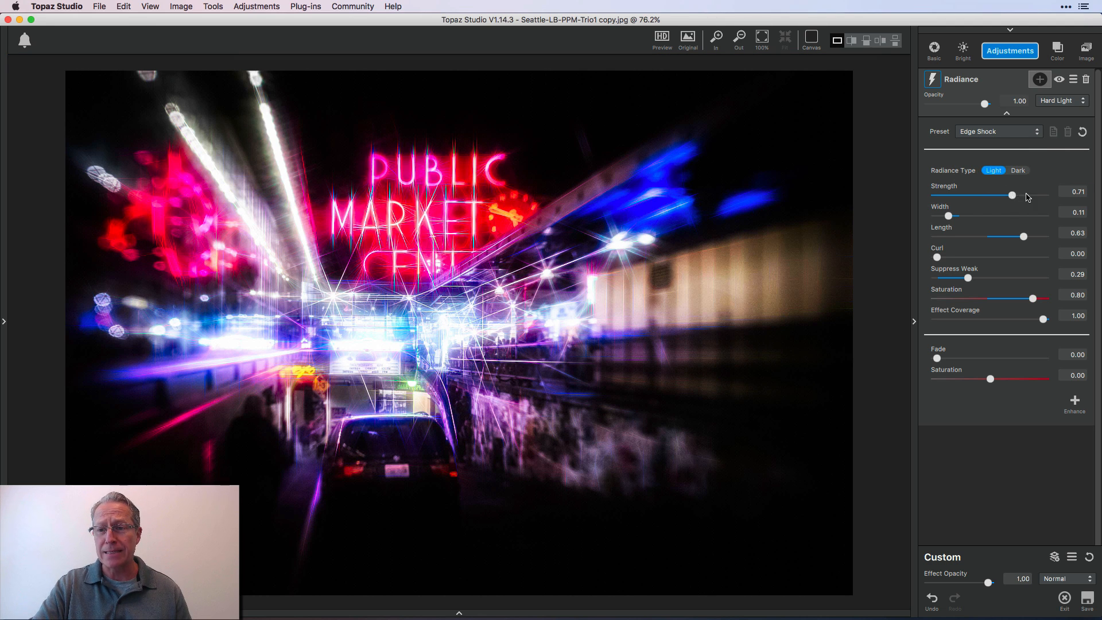
left_click(980, 359)
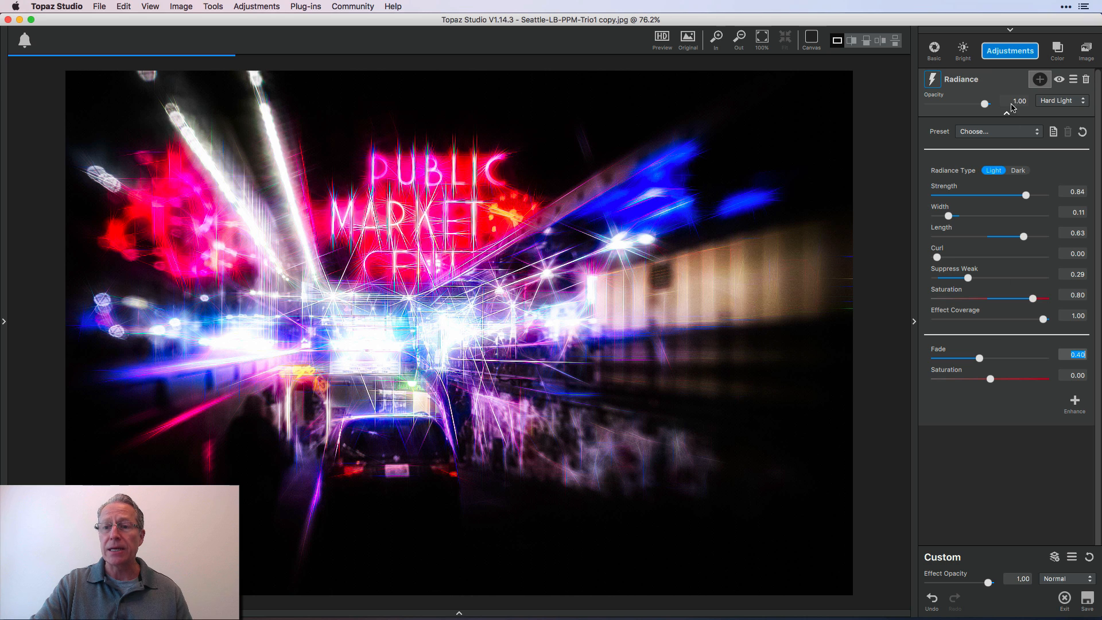
Add a Basic Adjustment to the market photo with exposure 0.28, clarity 0.21 and highlight -0.33
left_click(1005, 55)
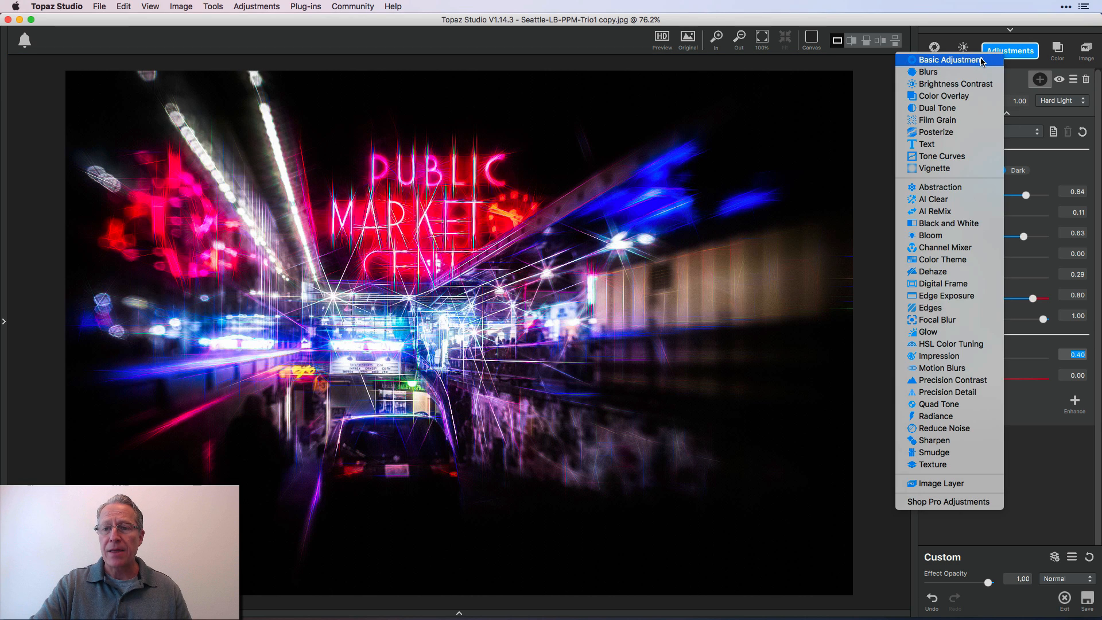
left_click(970, 59)
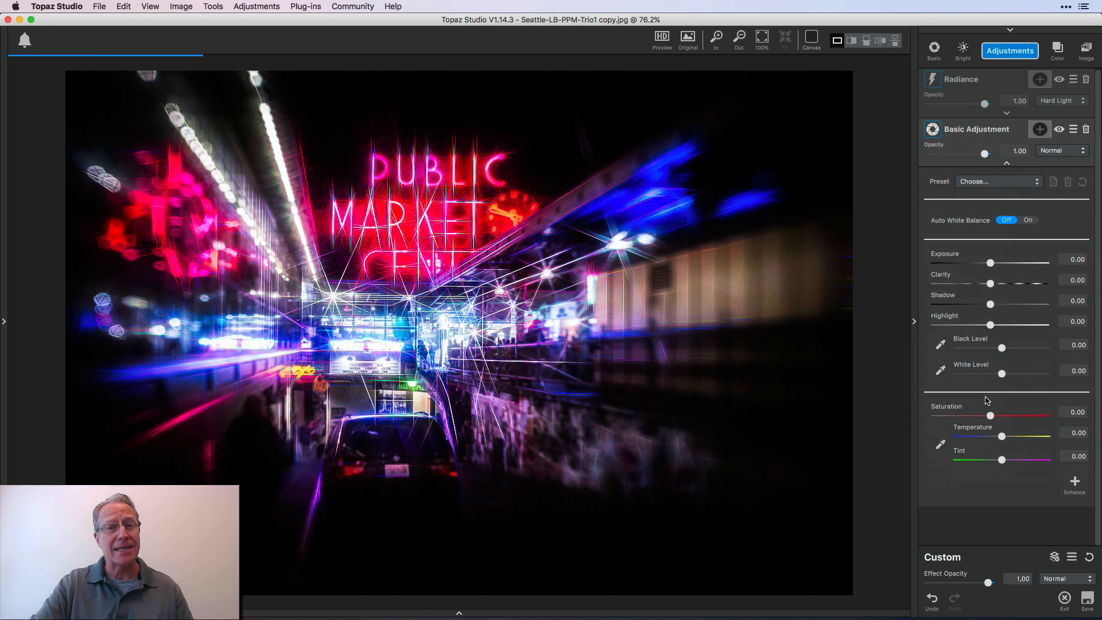
left_click(1005, 263)
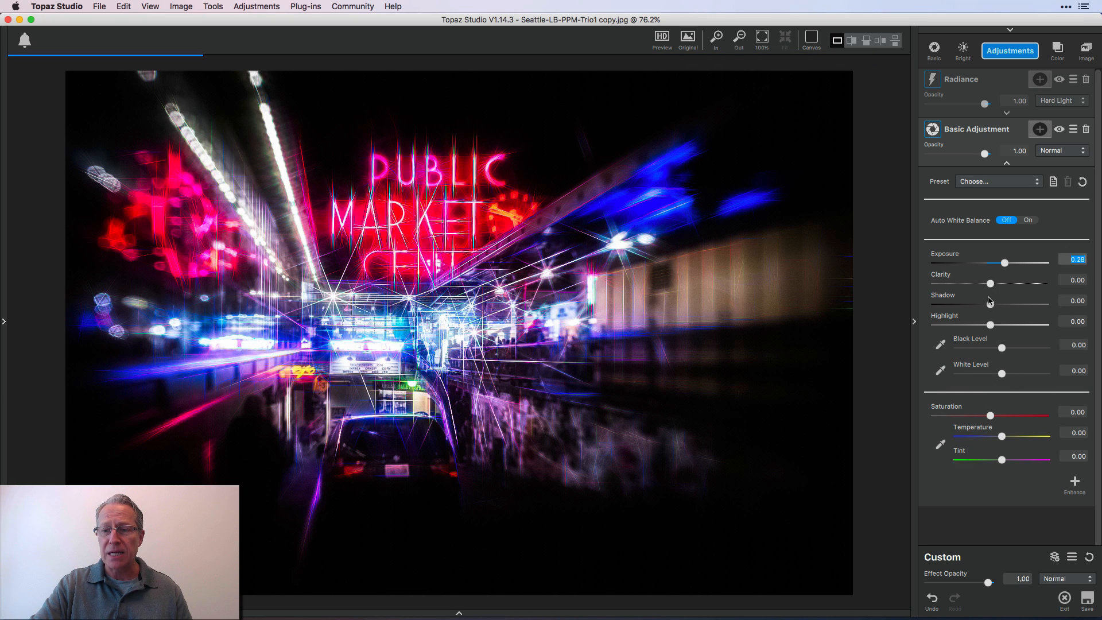
left_click(1002, 284)
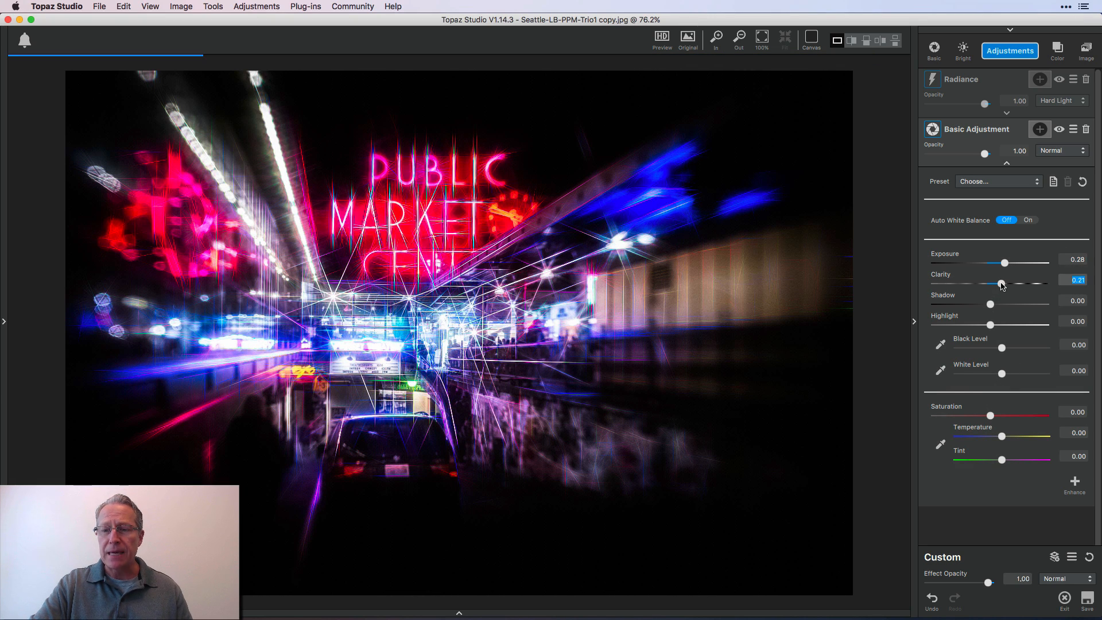
left_click(974, 326)
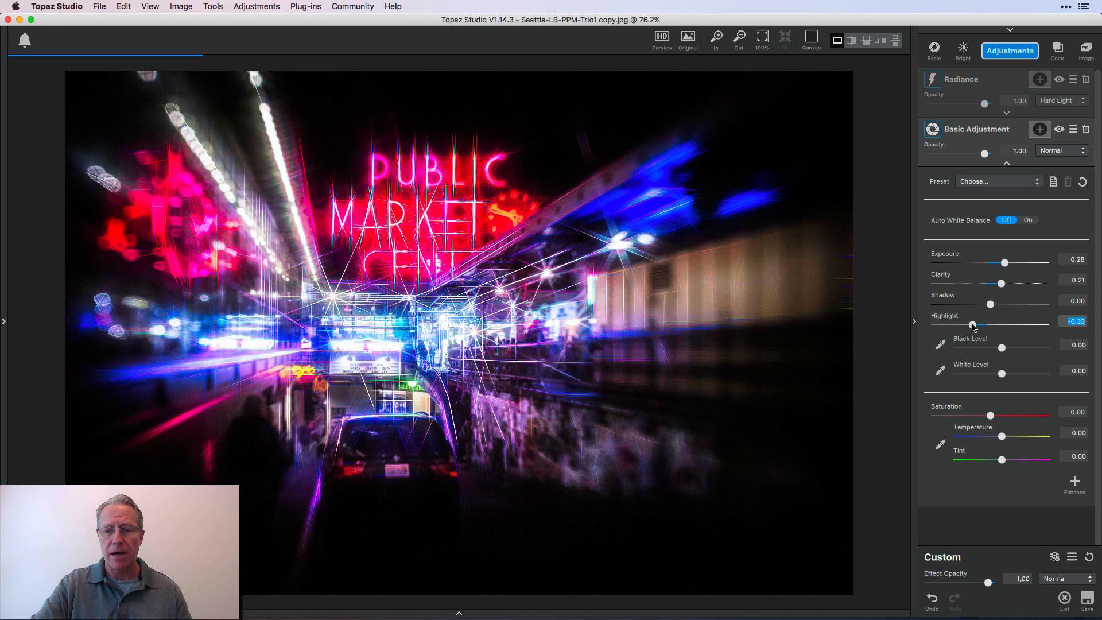
Brighten the market photo further by setting the Basic Adjustment's exposure to 0.60
left_click(1017, 263)
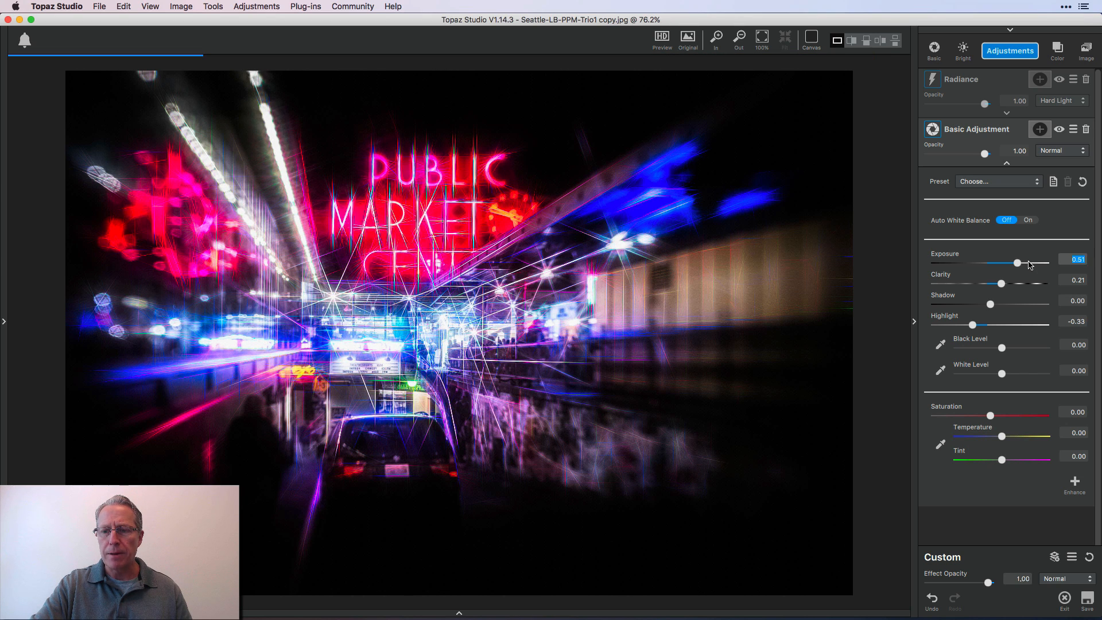
left_click(1029, 263)
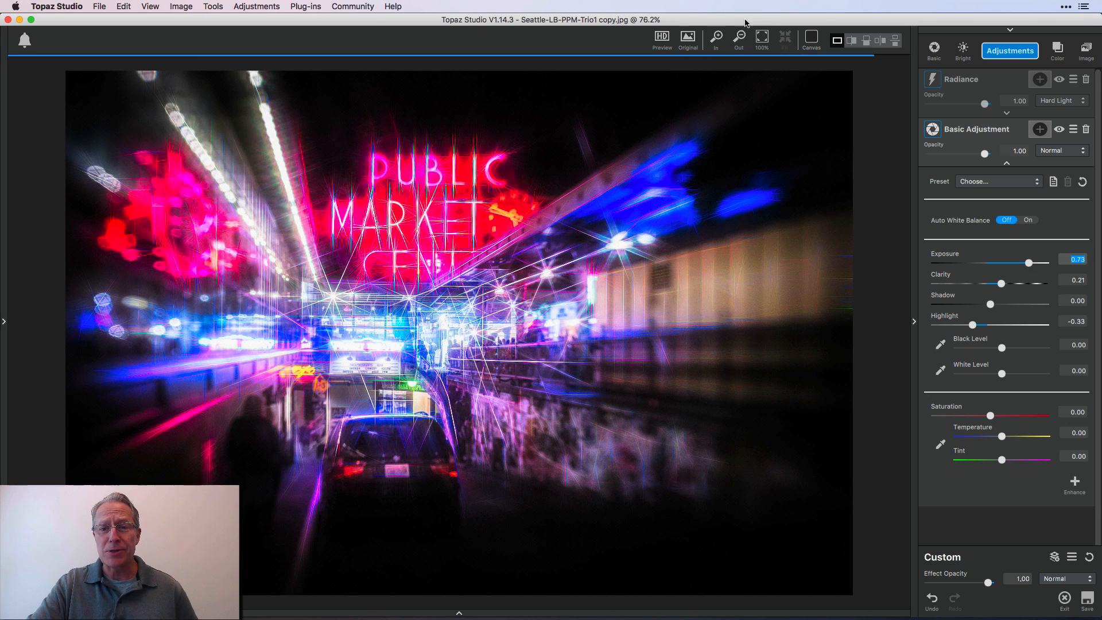
left_click(698, 44)
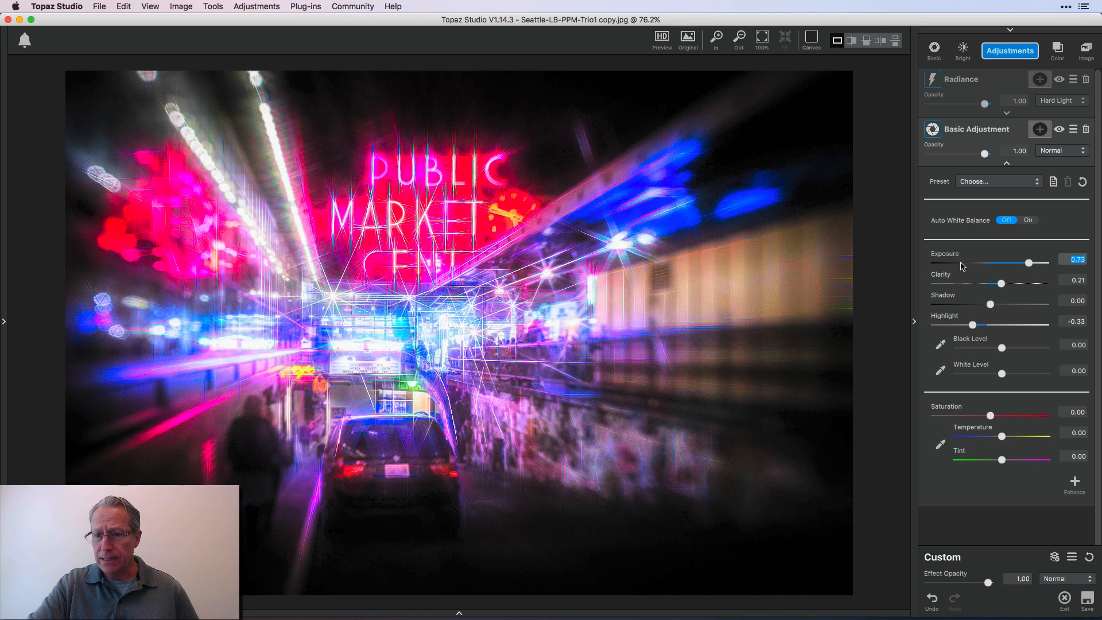
left_click_drag(1028, 263, 1022, 263)
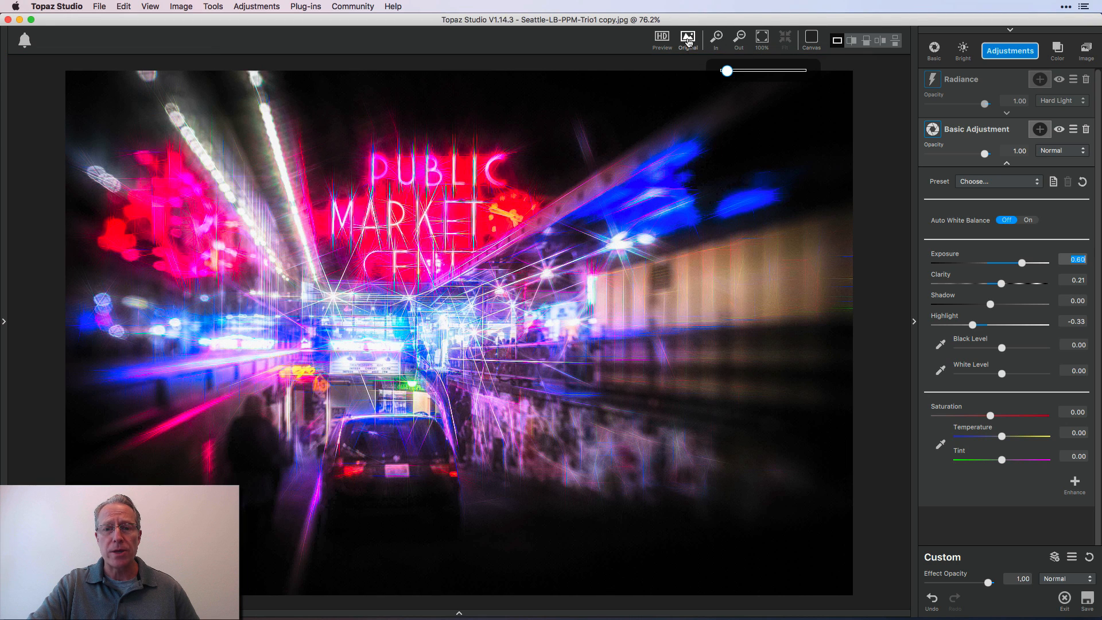
Compare the edited market photo with its original image
left_click(688, 40)
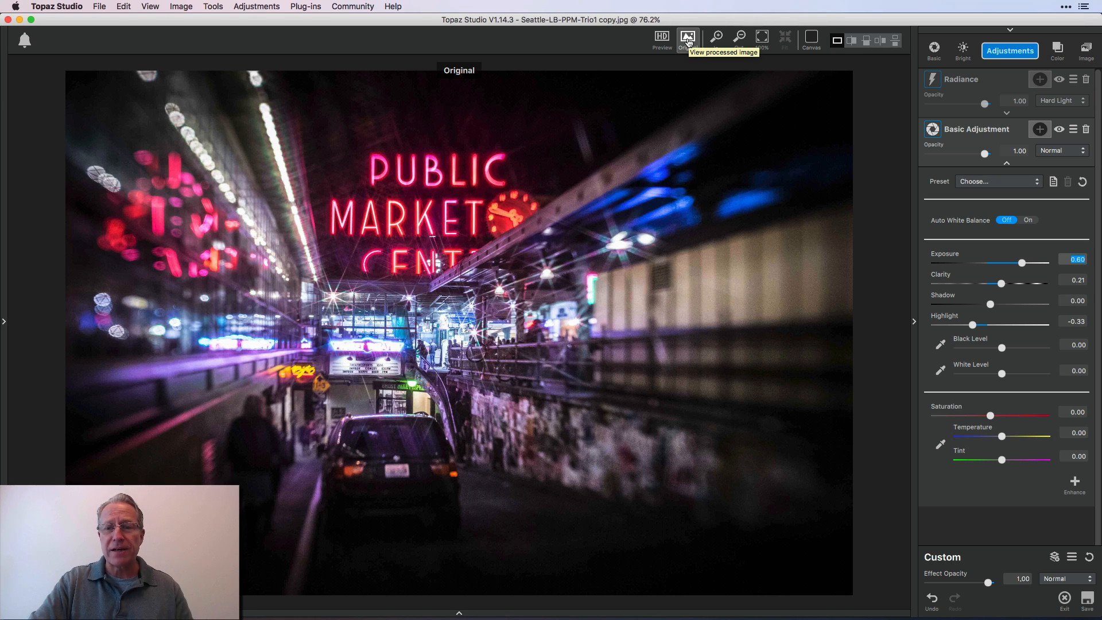
left_click(689, 41)
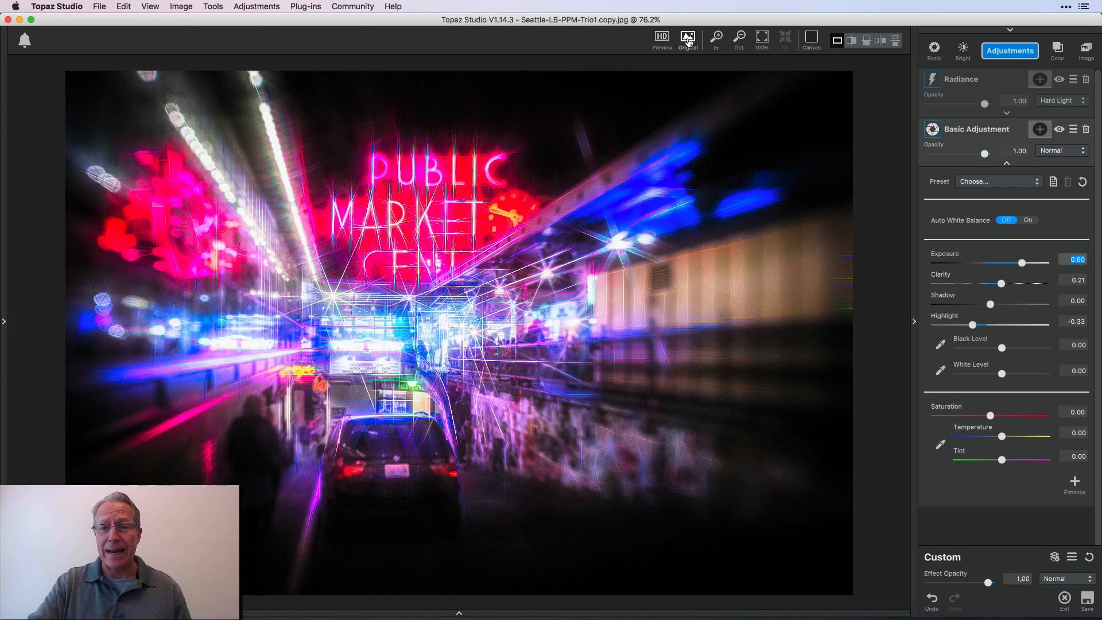
left_click(688, 41)
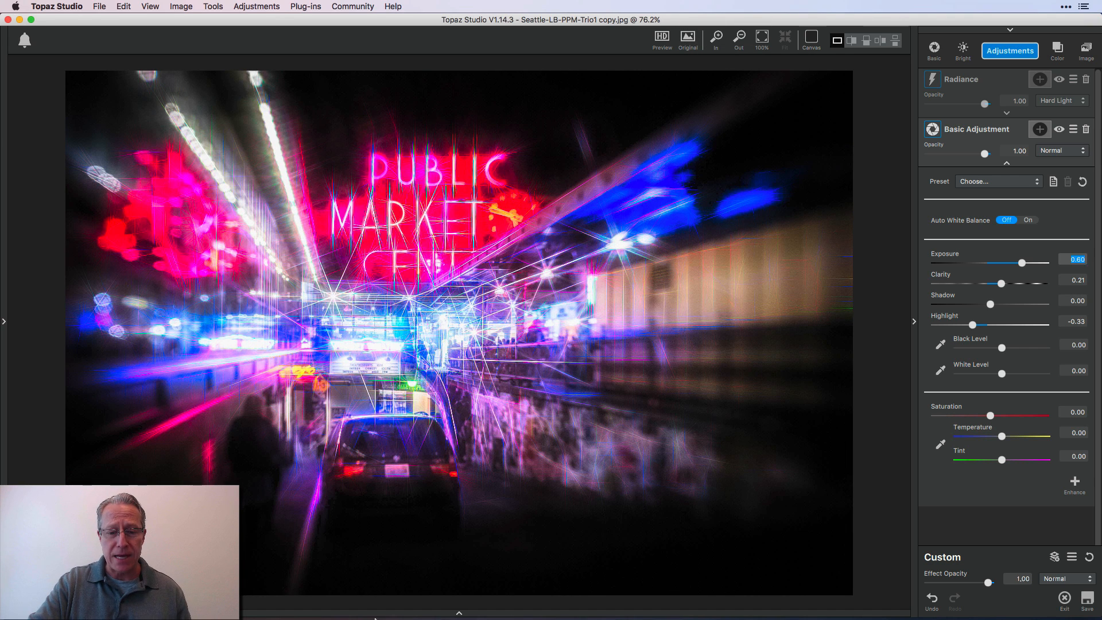
Open the Moulin Rouge night photo, fit it to the window and expand its Radiance settings
left_click(460, 614)
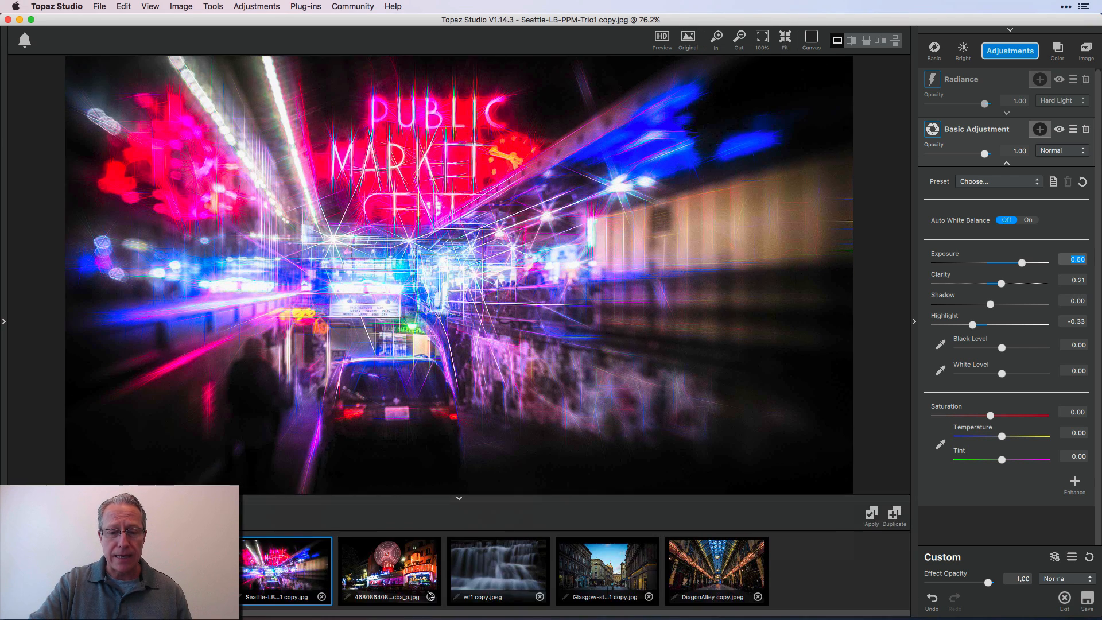
left_click(397, 565)
left_click(459, 503)
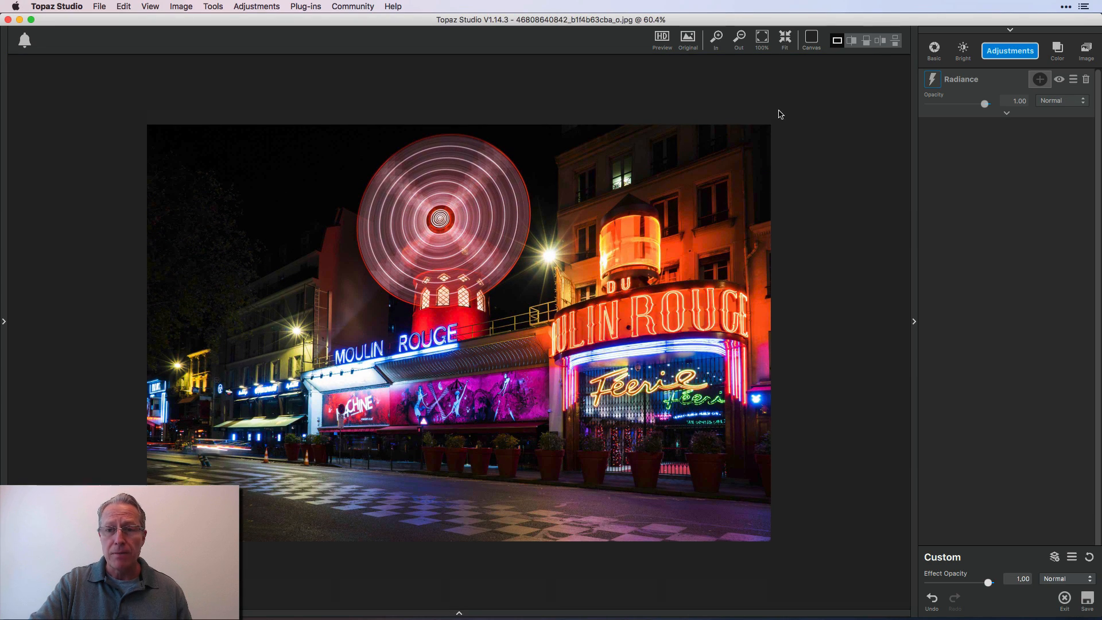
left_click(787, 41)
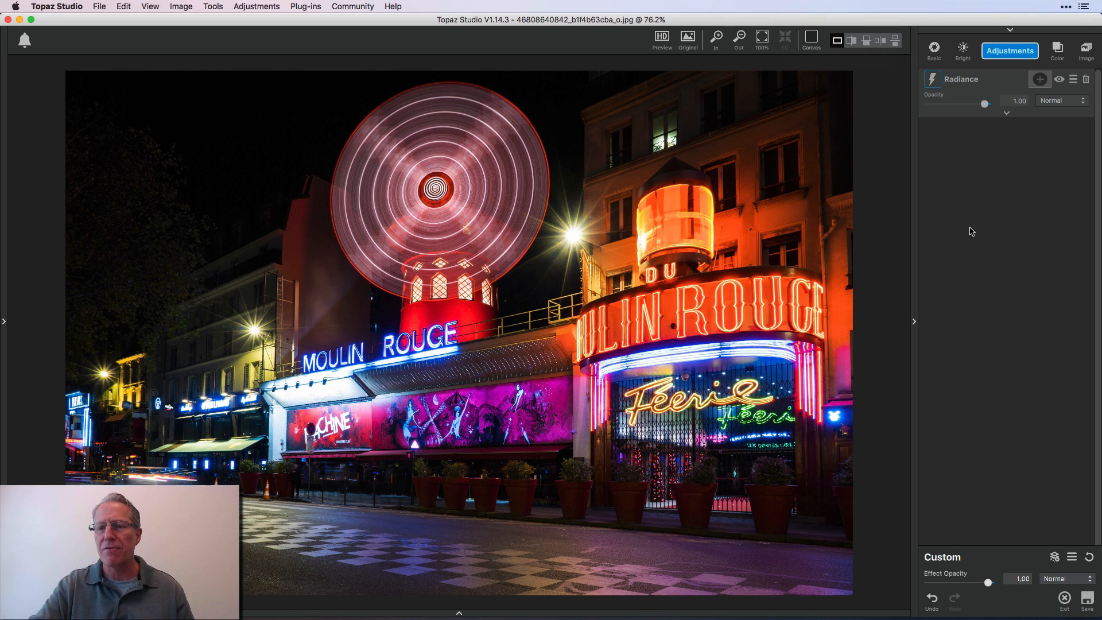
left_click(1007, 113)
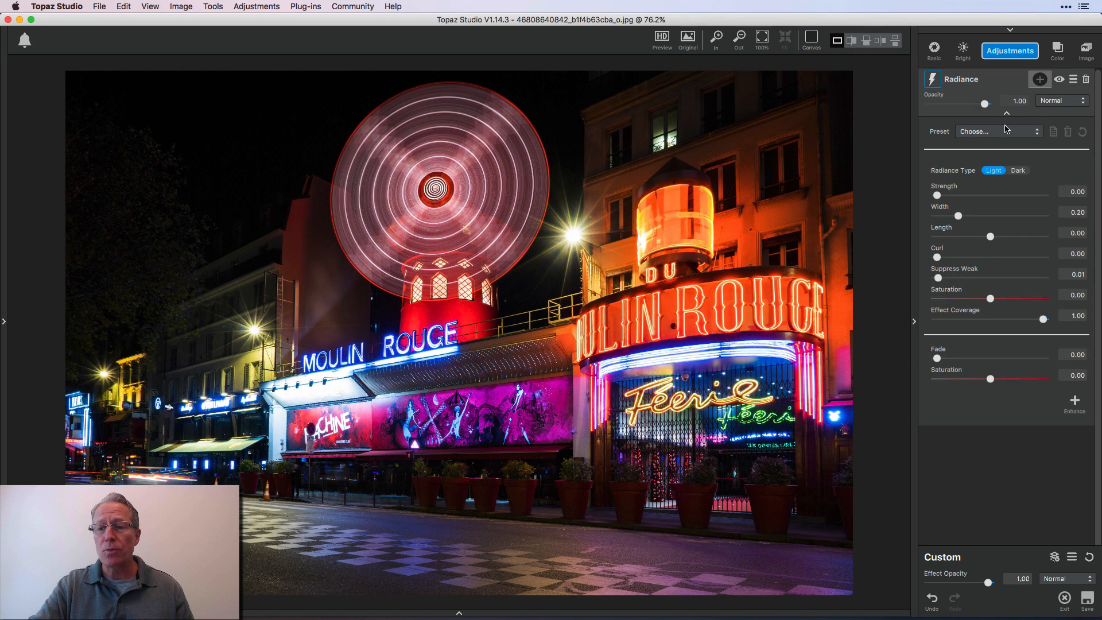
Apply the Electric Lines preset to the Moulin Rouge photo and set Radiance strength to 0.62, width to 0.15 and fade to 0.74
left_click(1005, 130)
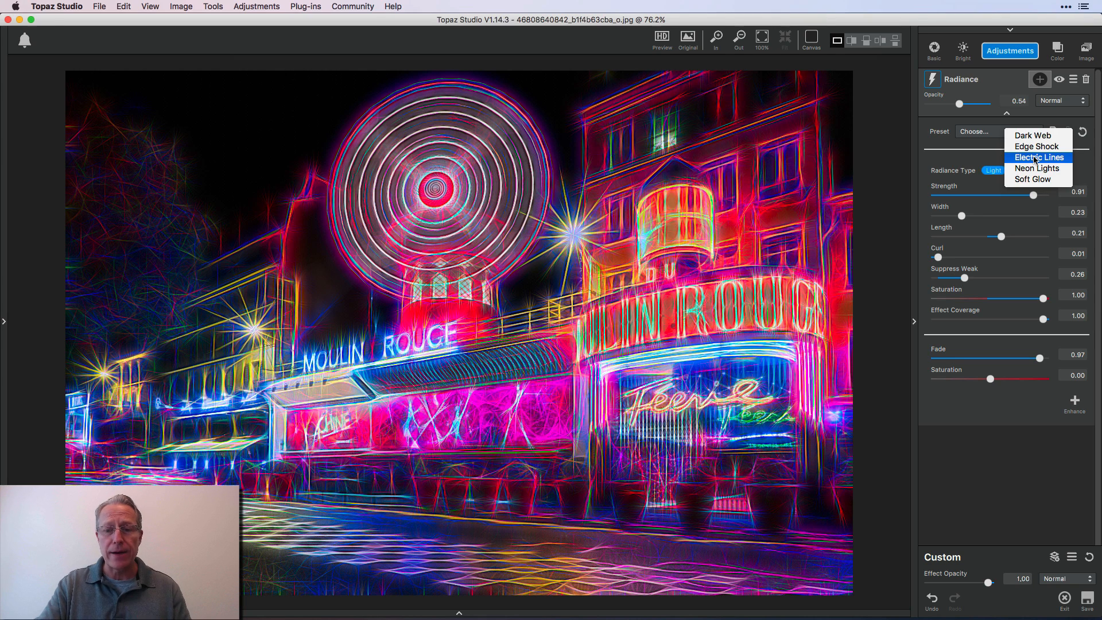
left_click(1036, 159)
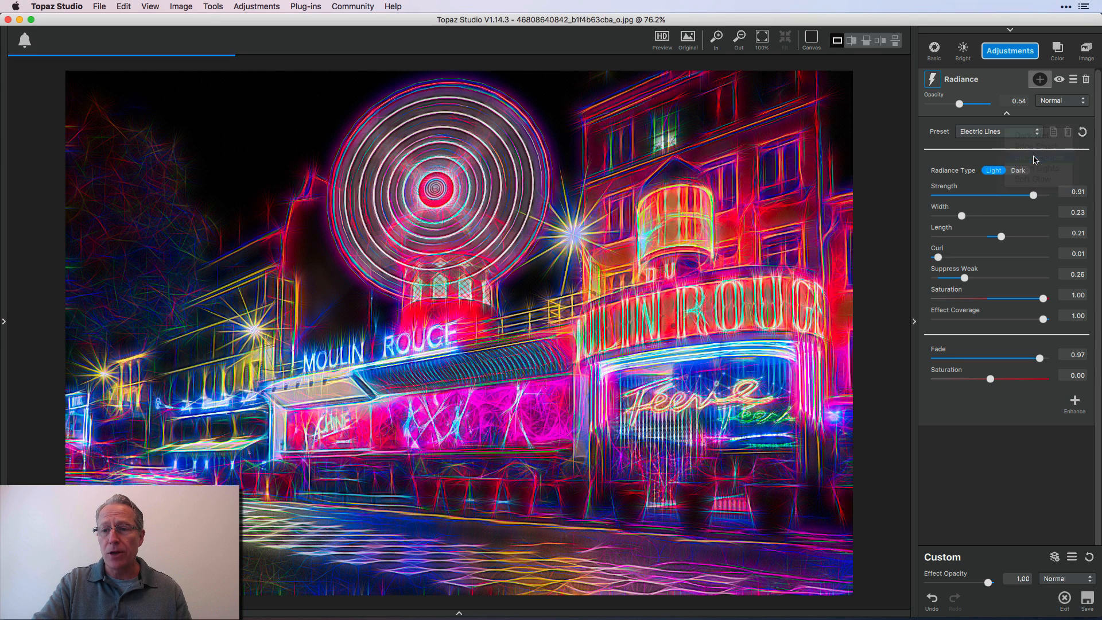
left_click(1016, 196)
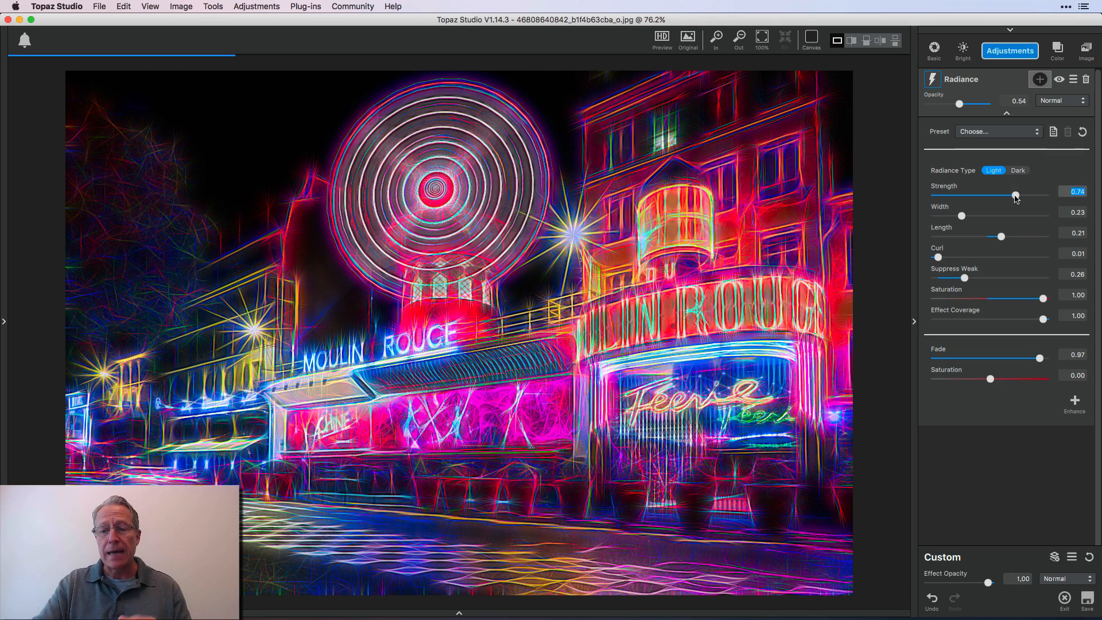
left_click(1016, 358)
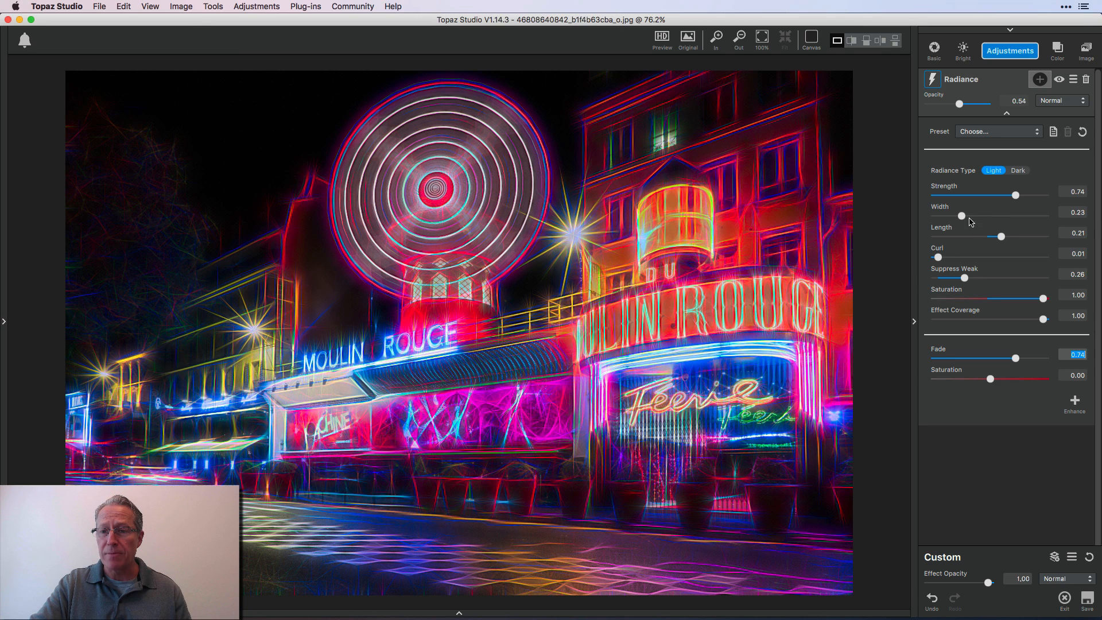
left_click_drag(962, 216, 993, 217)
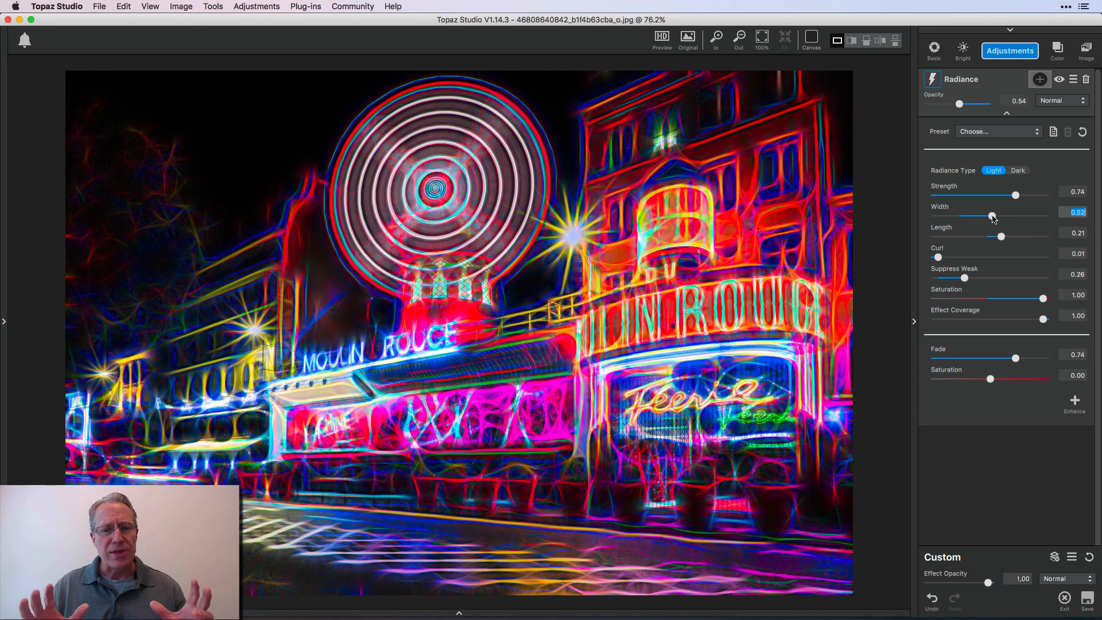
left_click_drag(992, 217, 954, 220)
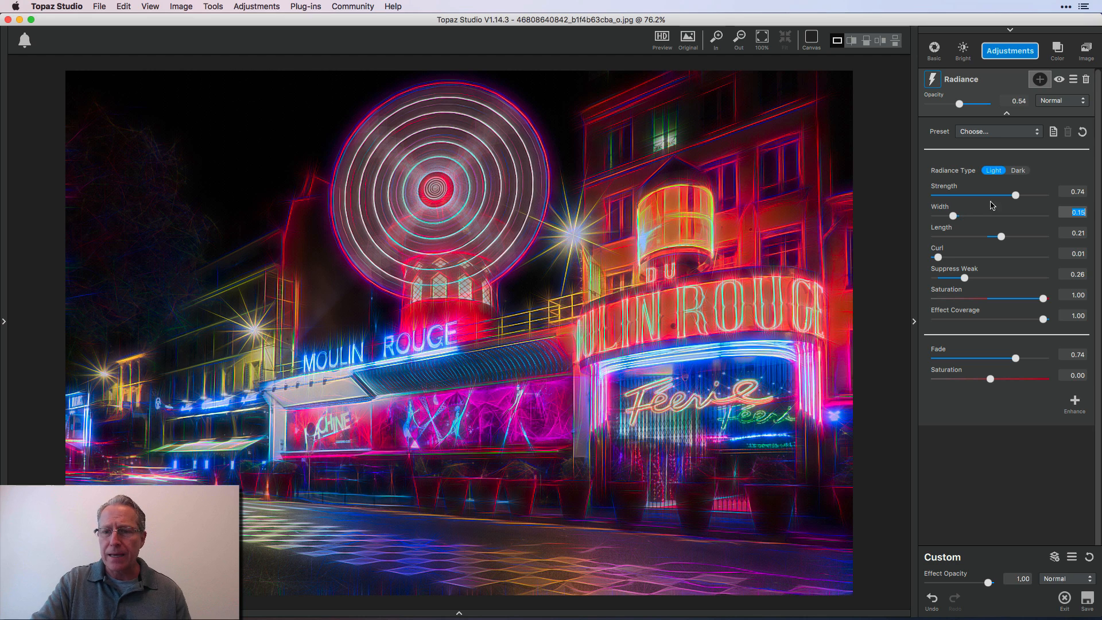
left_click_drag(1016, 195, 1004, 197)
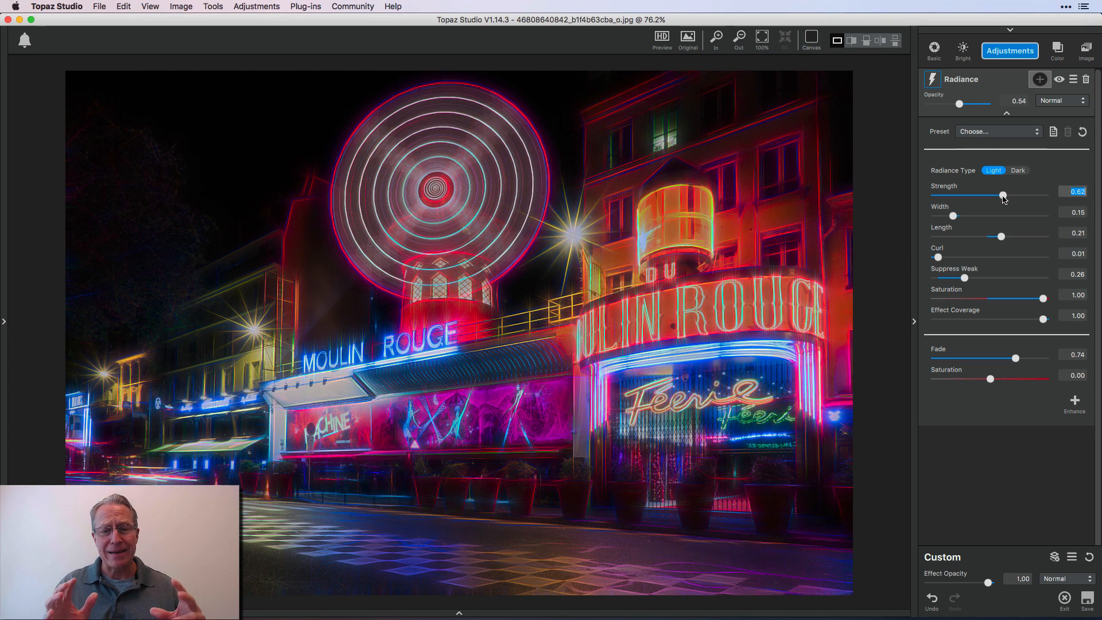
Apply the Neon Lights preset to the Moulin Rouge photo, try Radiance opacity at 0.49, and restore it to 1.00
left_click(994, 131)
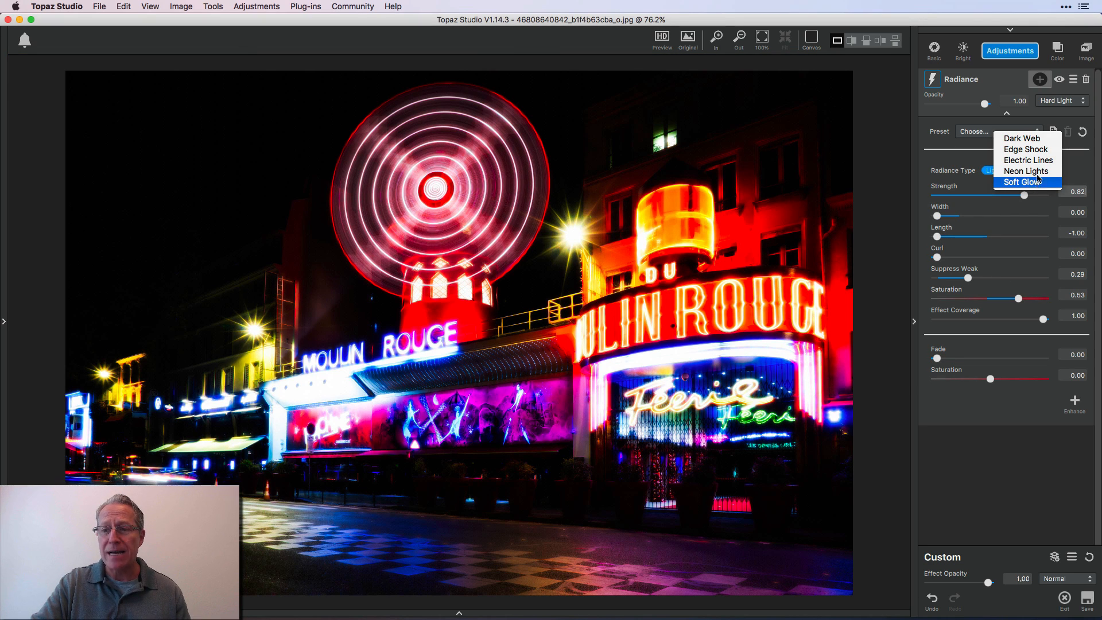
left_click(1038, 174)
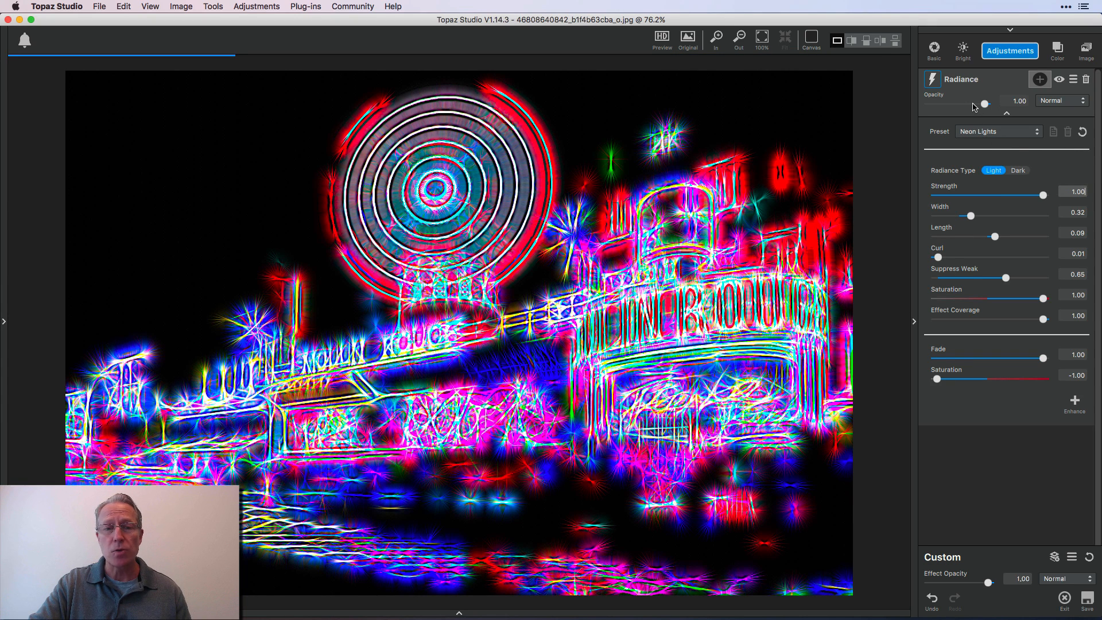
left_click_drag(974, 107, 957, 104)
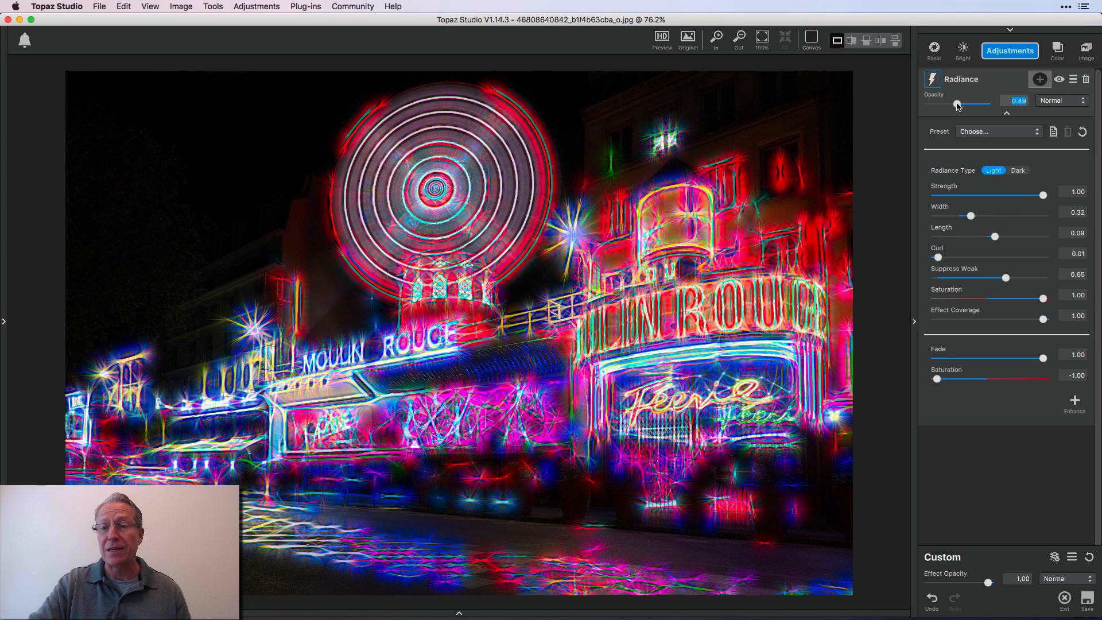
left_click_drag(957, 105, 985, 104)
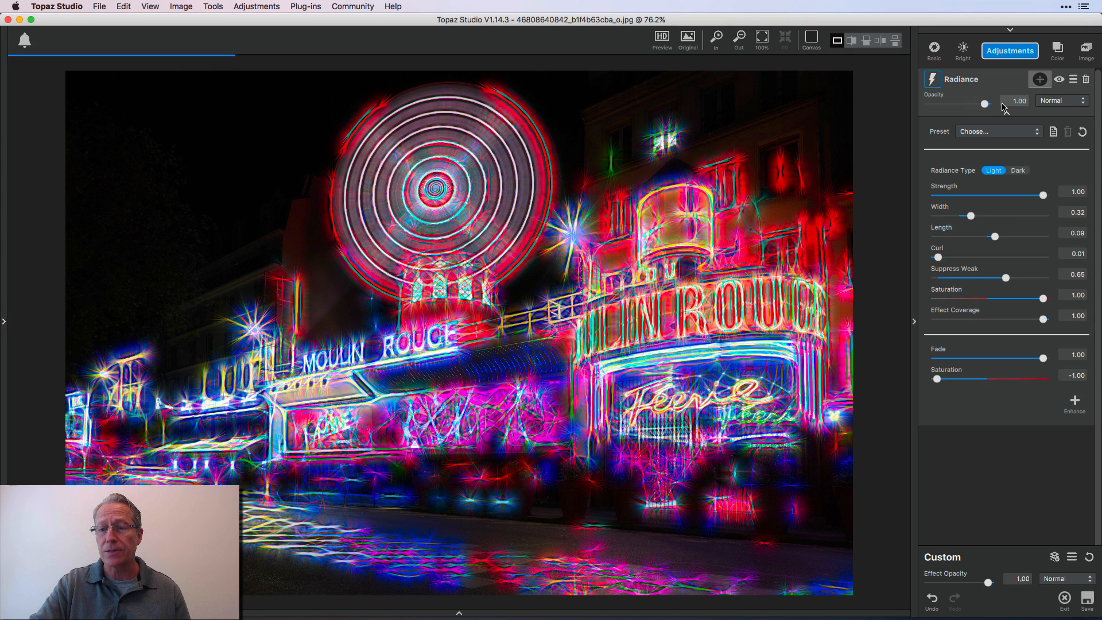
Apply the Edge Shock preset to the Moulin Rouge photo and set Radiance strength to 0.86
left_click(986, 135)
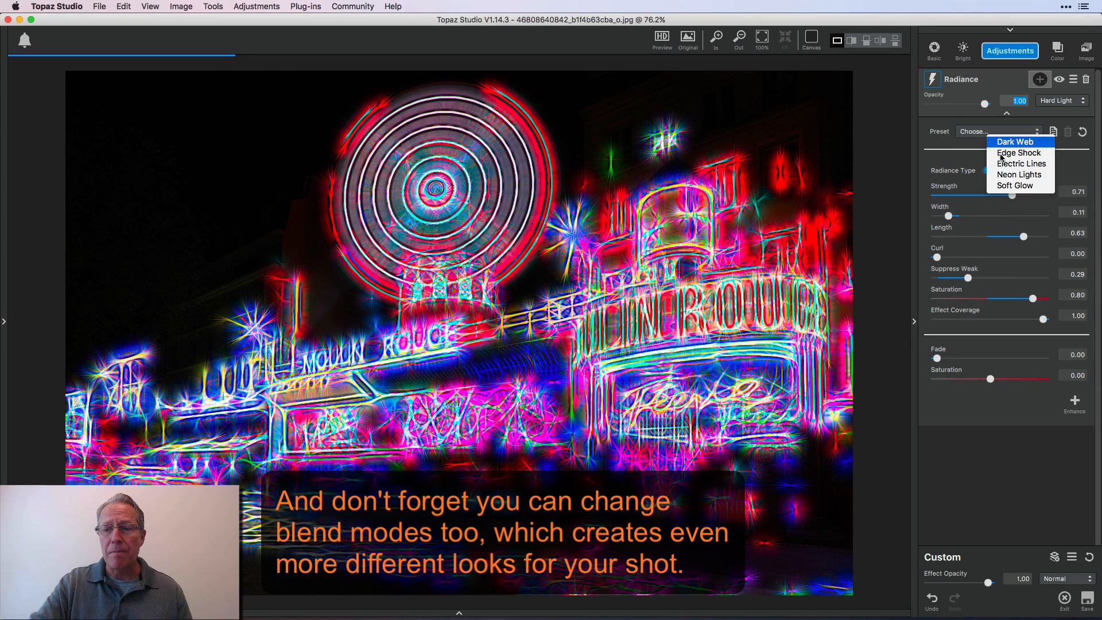
left_click(1001, 153)
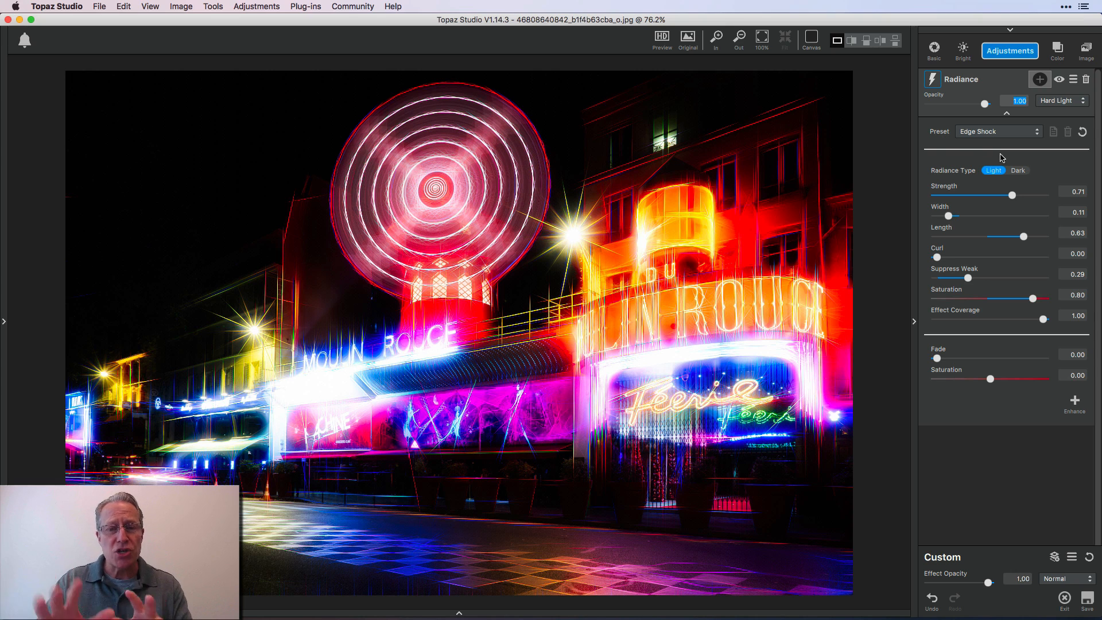
left_click(1028, 196)
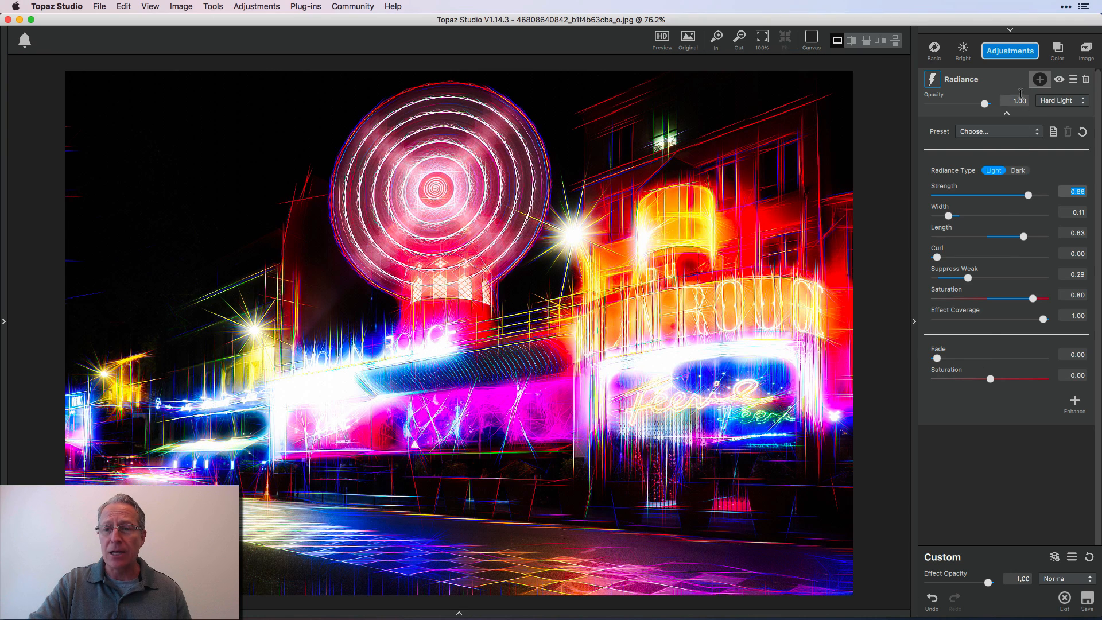
Add a Basic Adjustment to the Moulin Rouge photo with exposure 0.25 and highlight -0.45
left_click(1012, 52)
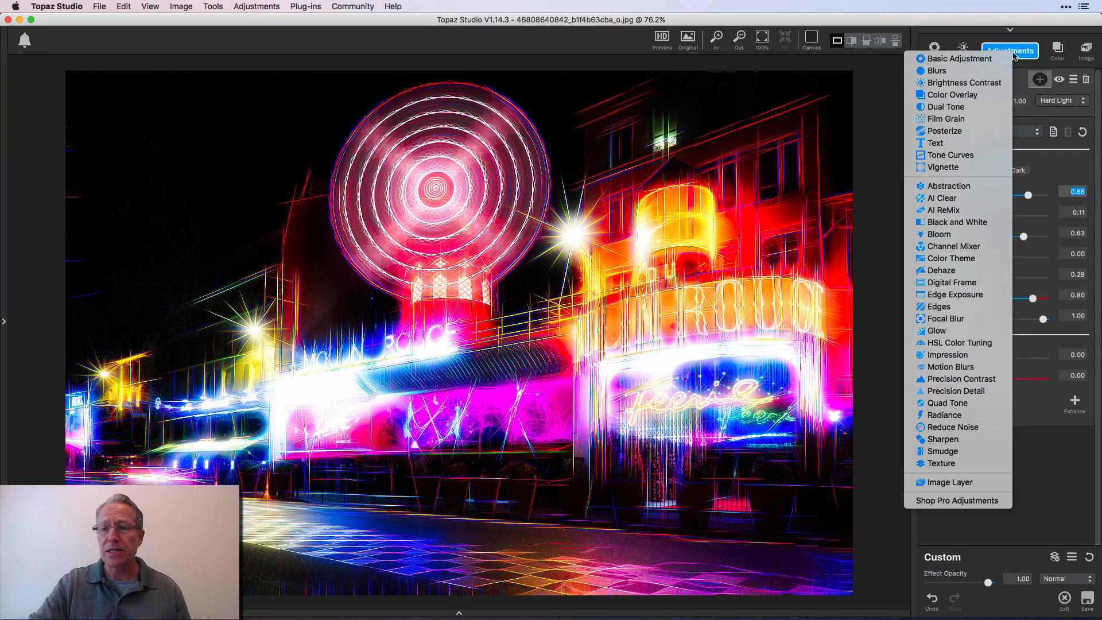
left_click(970, 59)
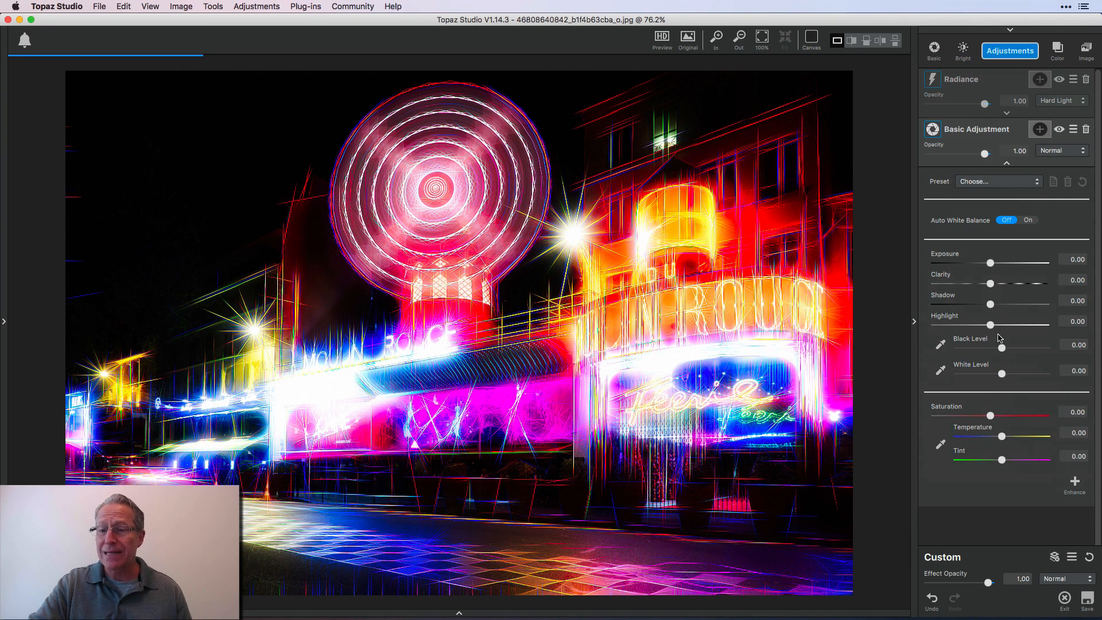
left_click(1003, 264)
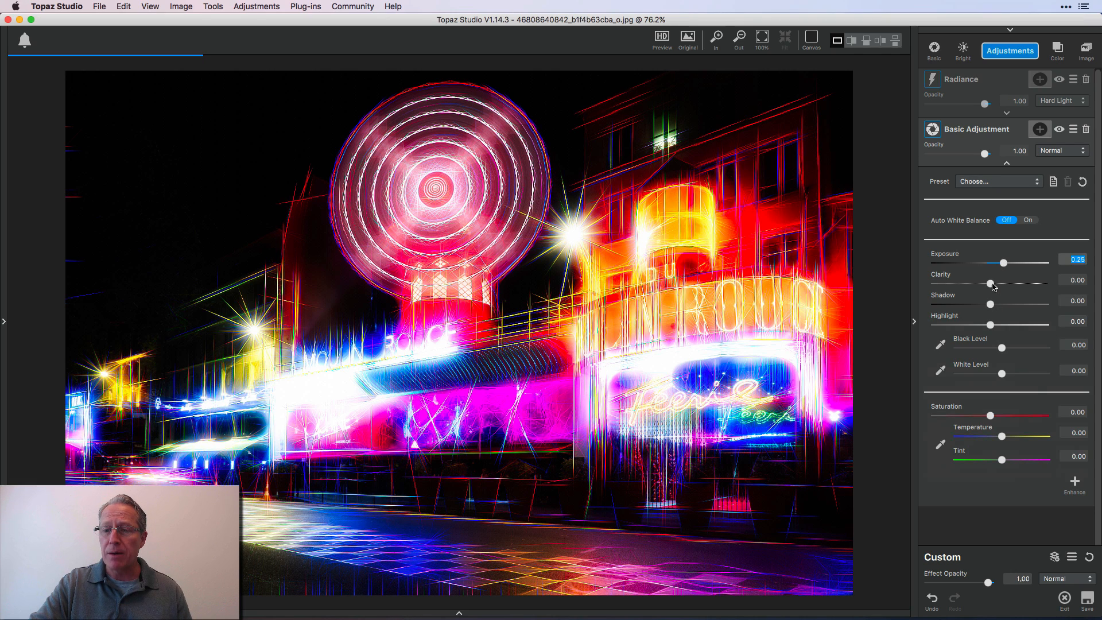
left_click(977, 325)
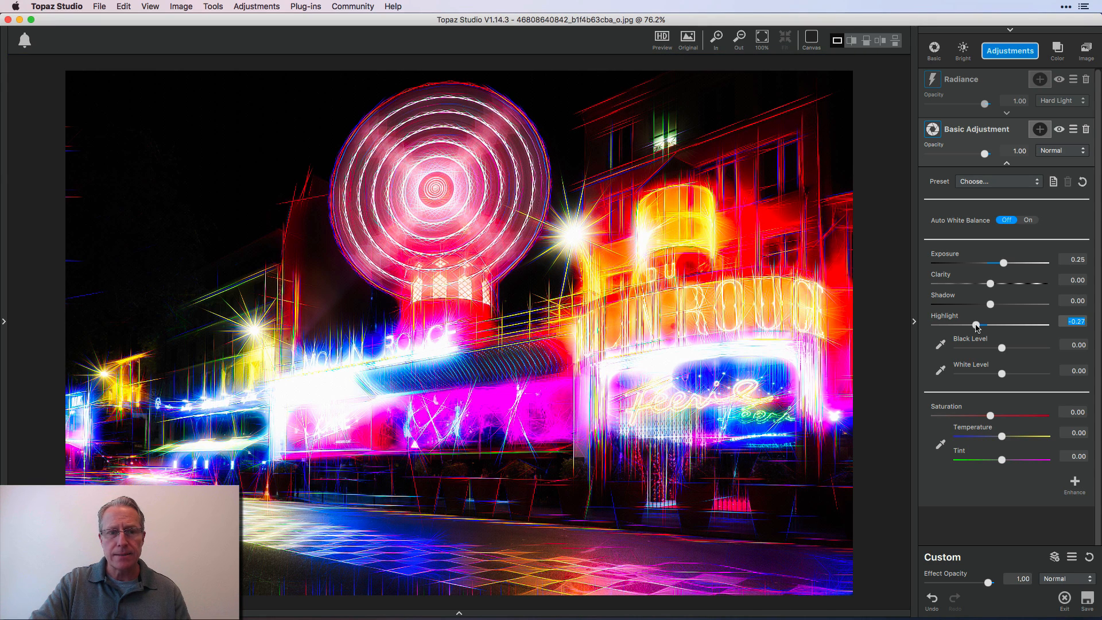
left_click_drag(972, 328, 968, 327)
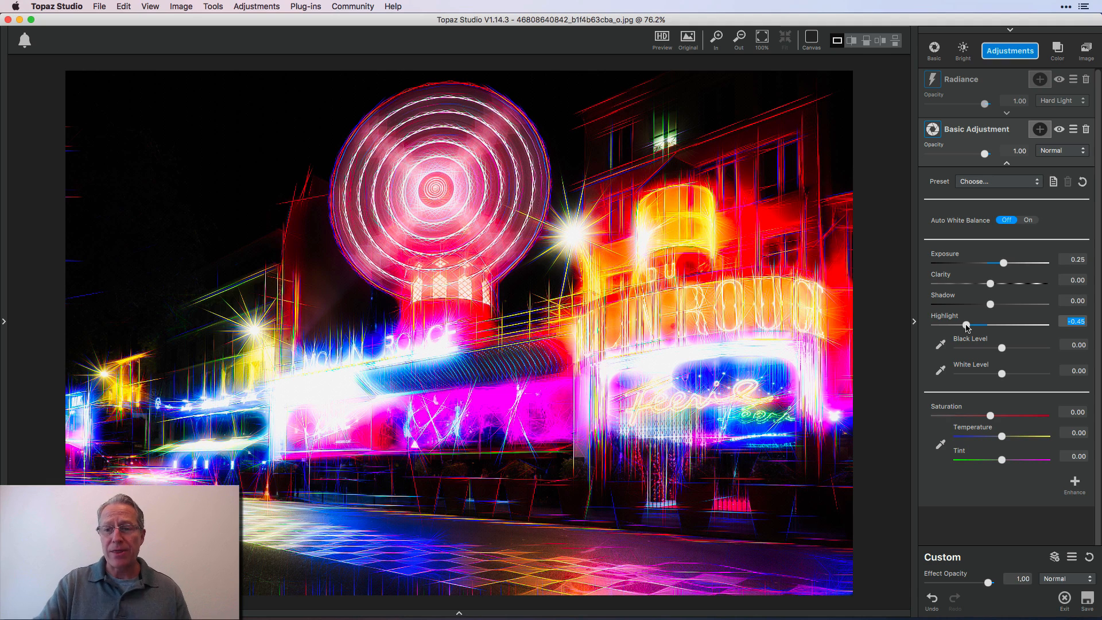
left_click(1007, 183)
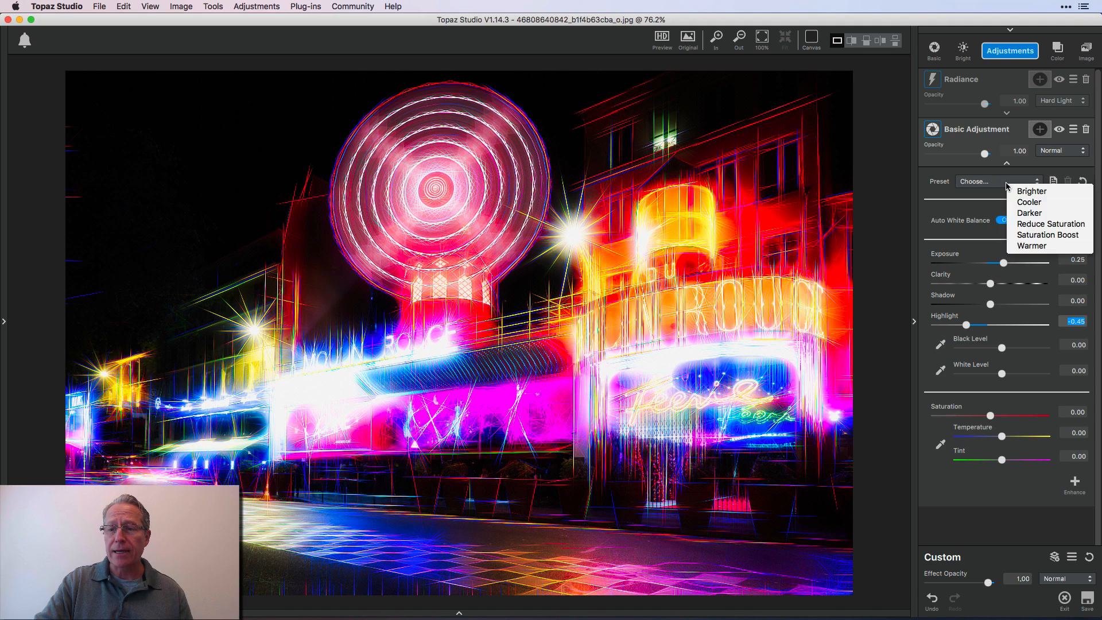
left_click(1007, 186)
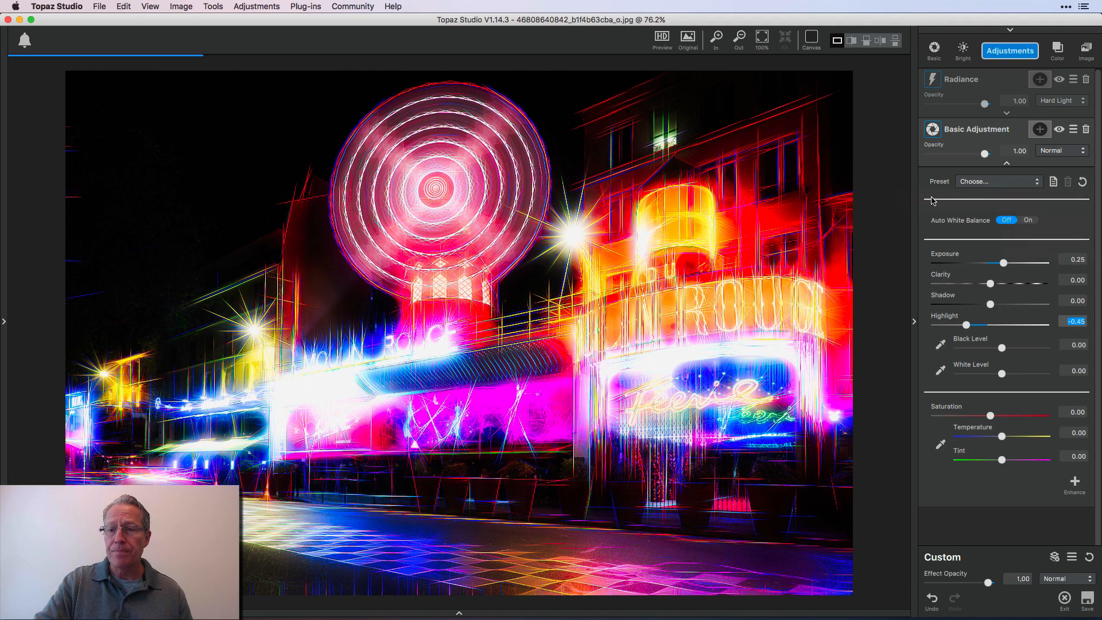
left_click(1006, 113)
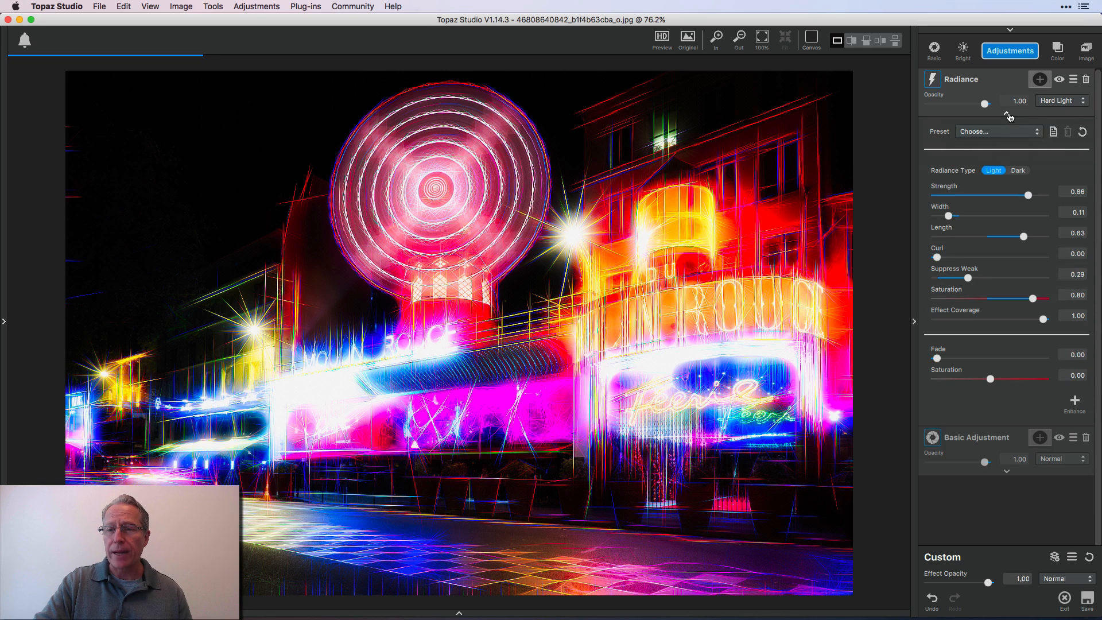
left_click(997, 133)
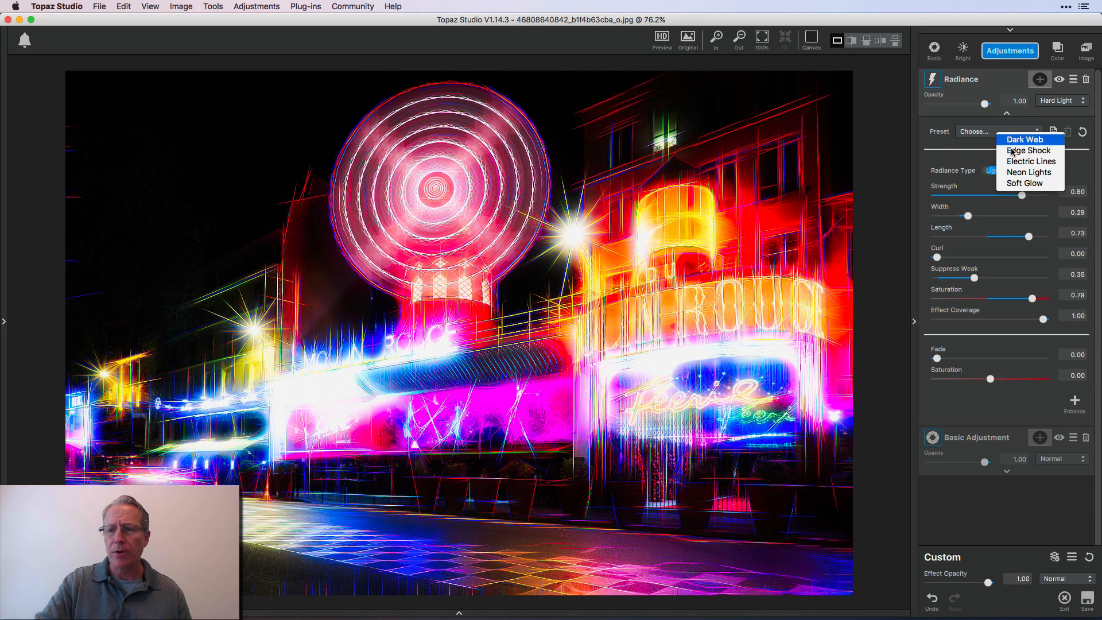
left_click(932, 148)
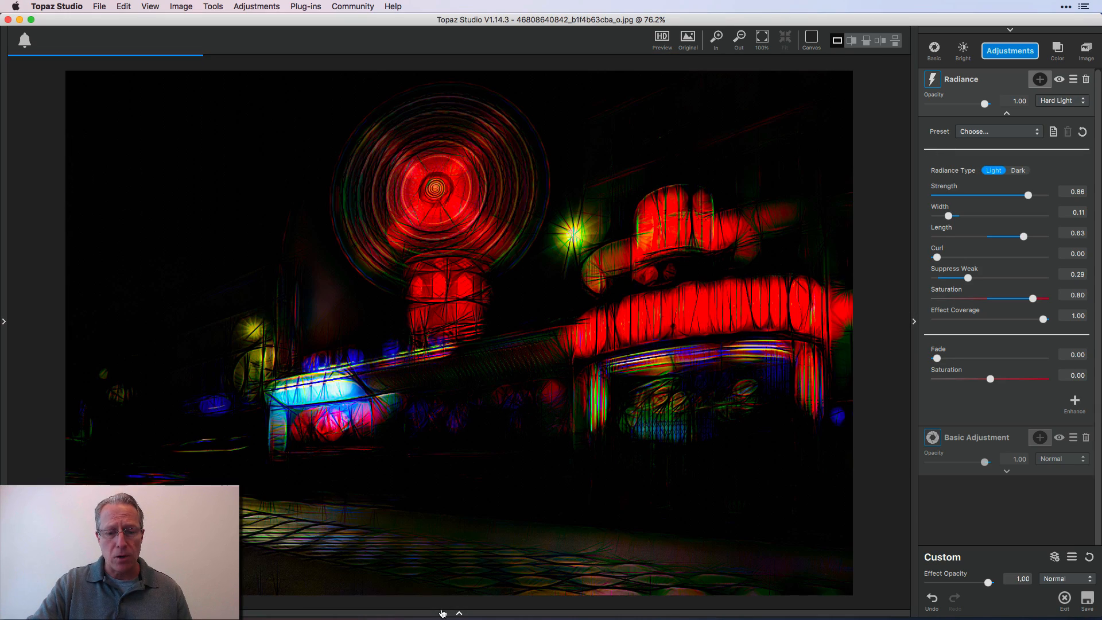
Open the Glasgow street scene photo and expand its Radiance settings
left_click(459, 614)
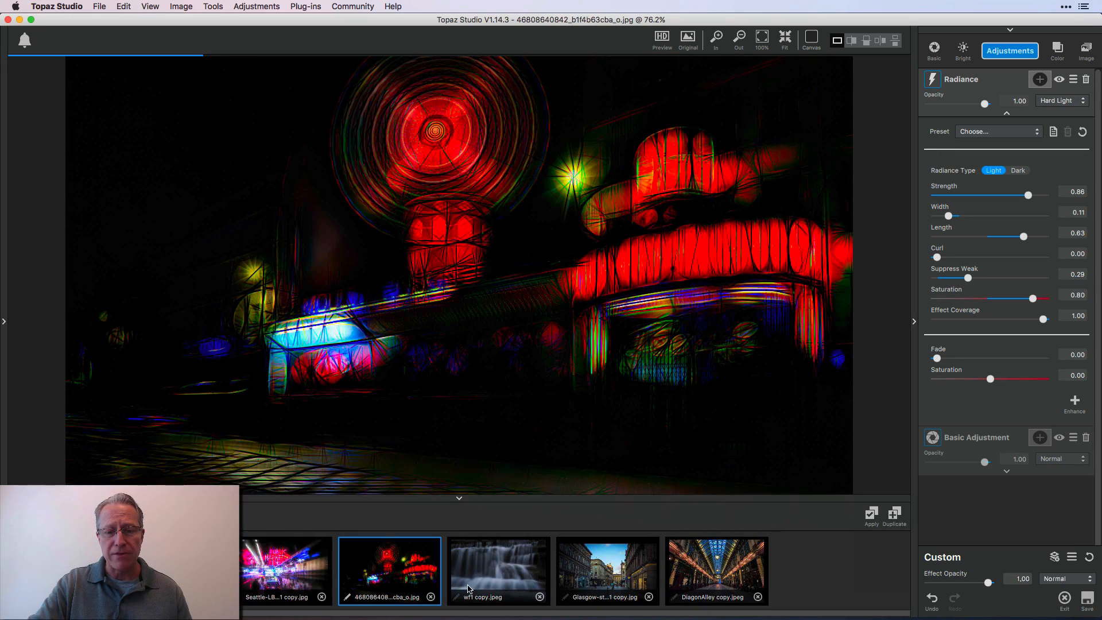
left_click(489, 574)
left_click(1006, 113)
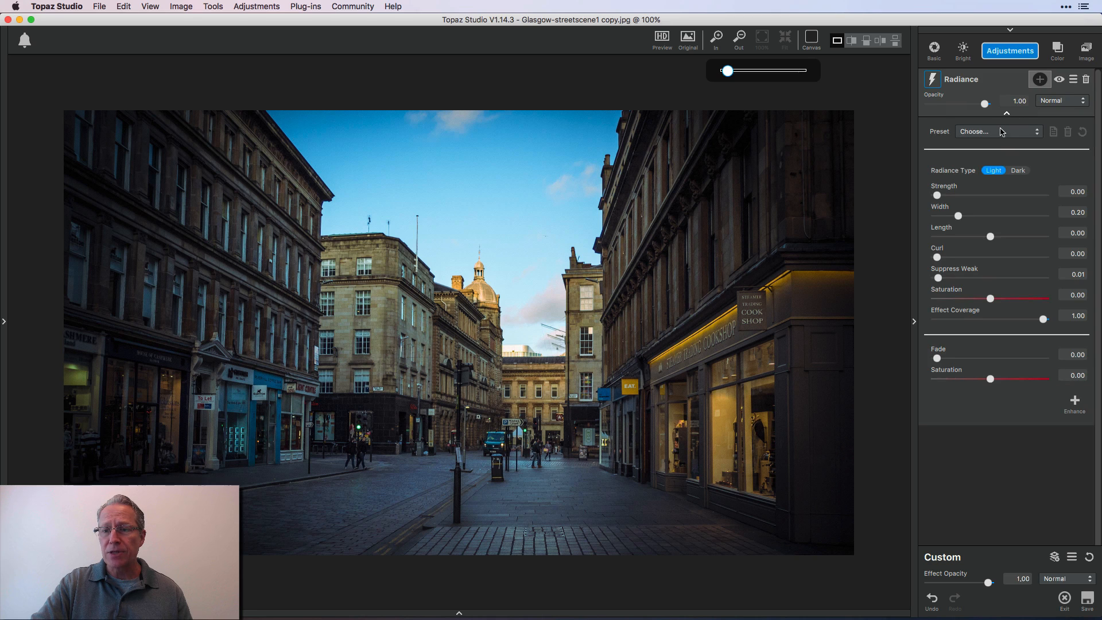
Apply the Edge Shock preset to the Glasgow photo and set Radiance strength to 0.76, fade to 0.44 and the saturation below fade to 0.62
left_click(994, 134)
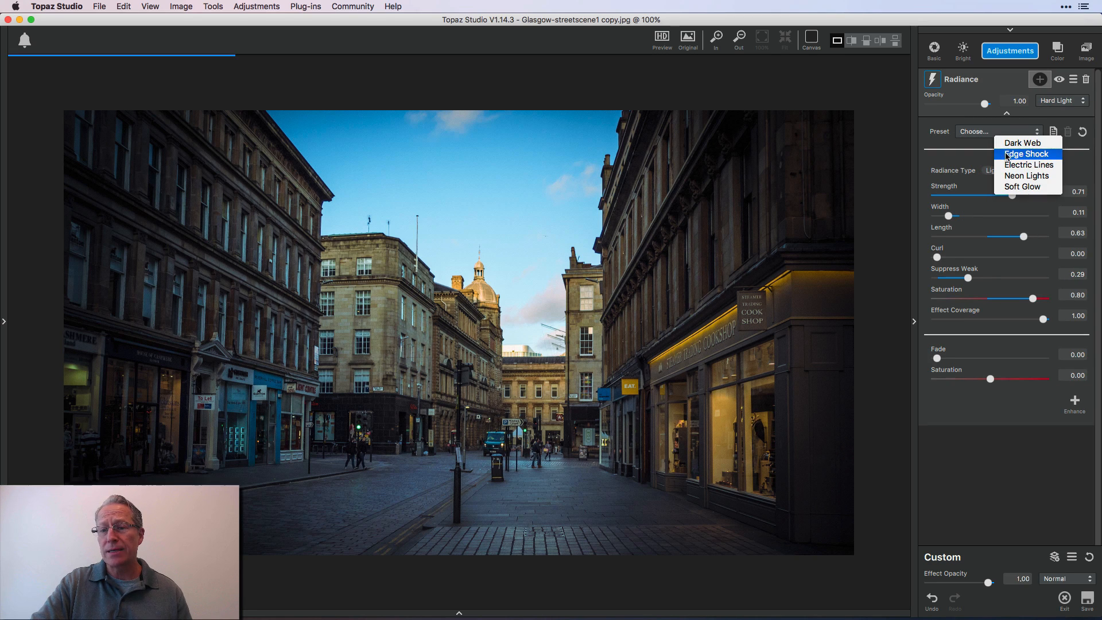
left_click(1006, 154)
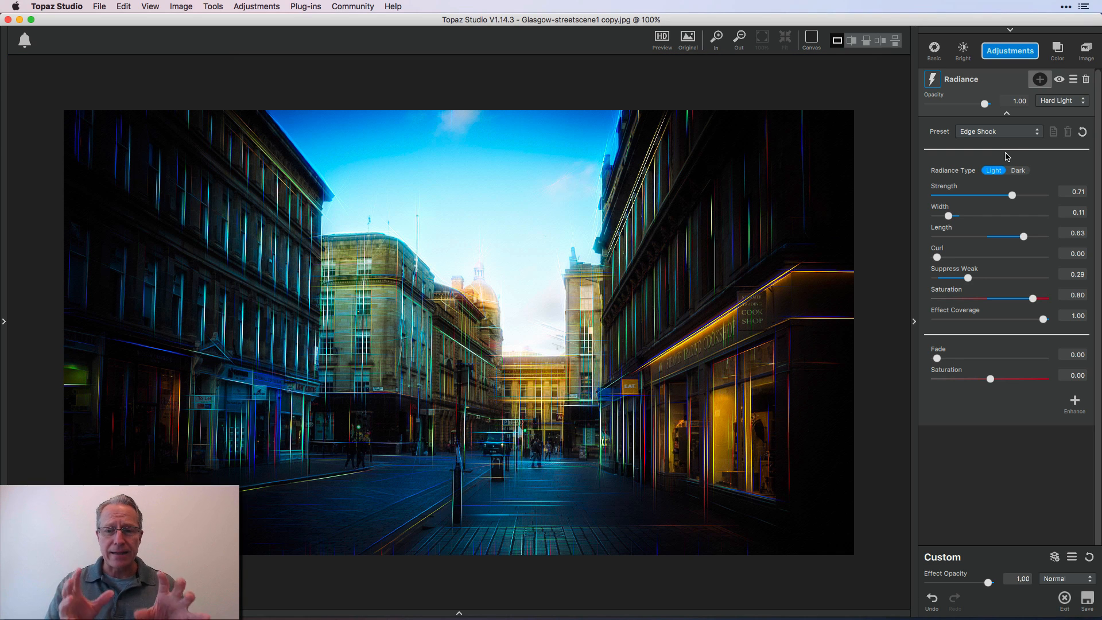
left_click(1034, 197)
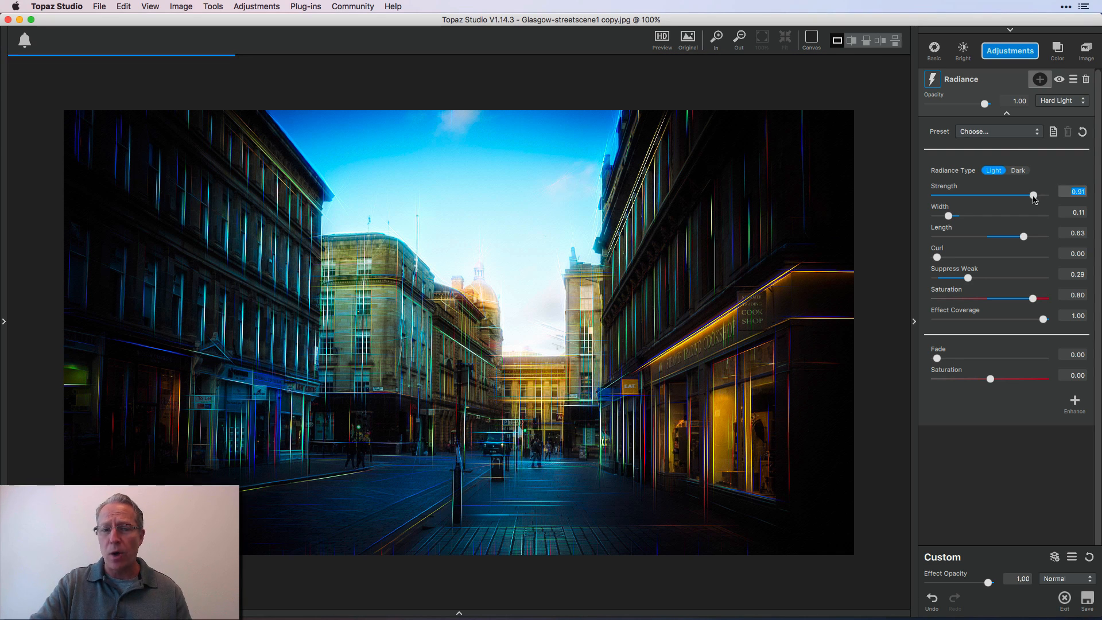
left_click(984, 358)
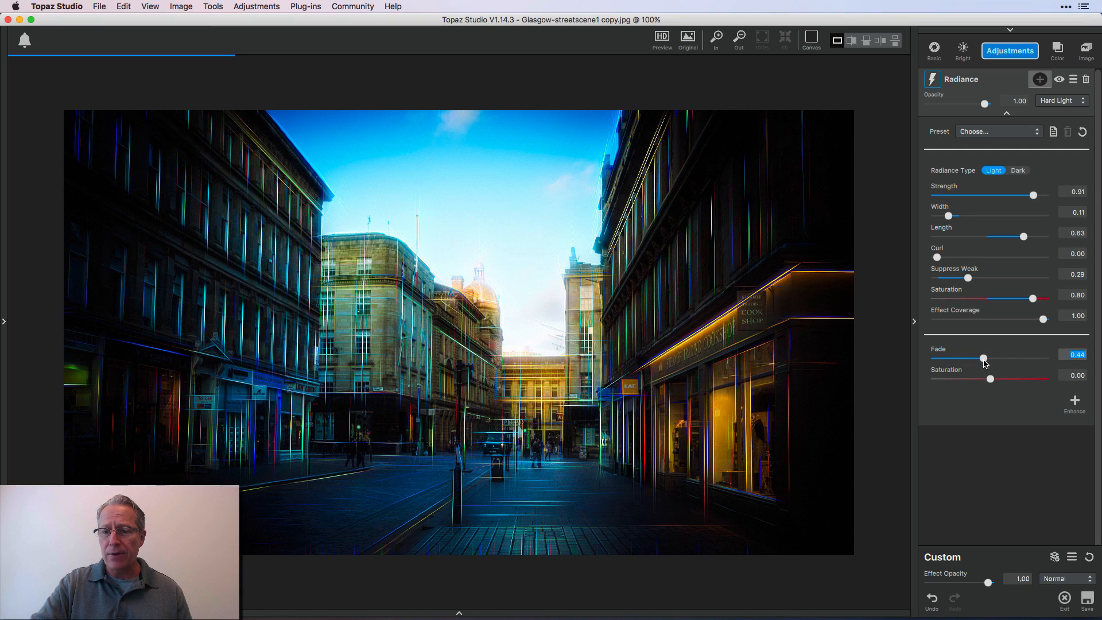
left_click(1024, 379)
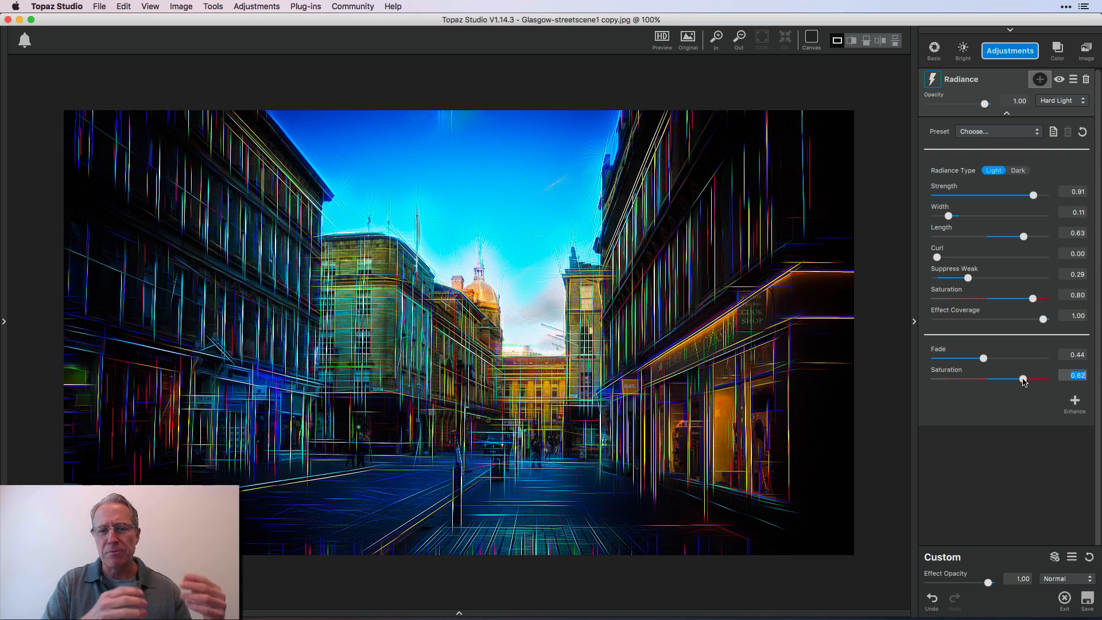
left_click(1018, 195)
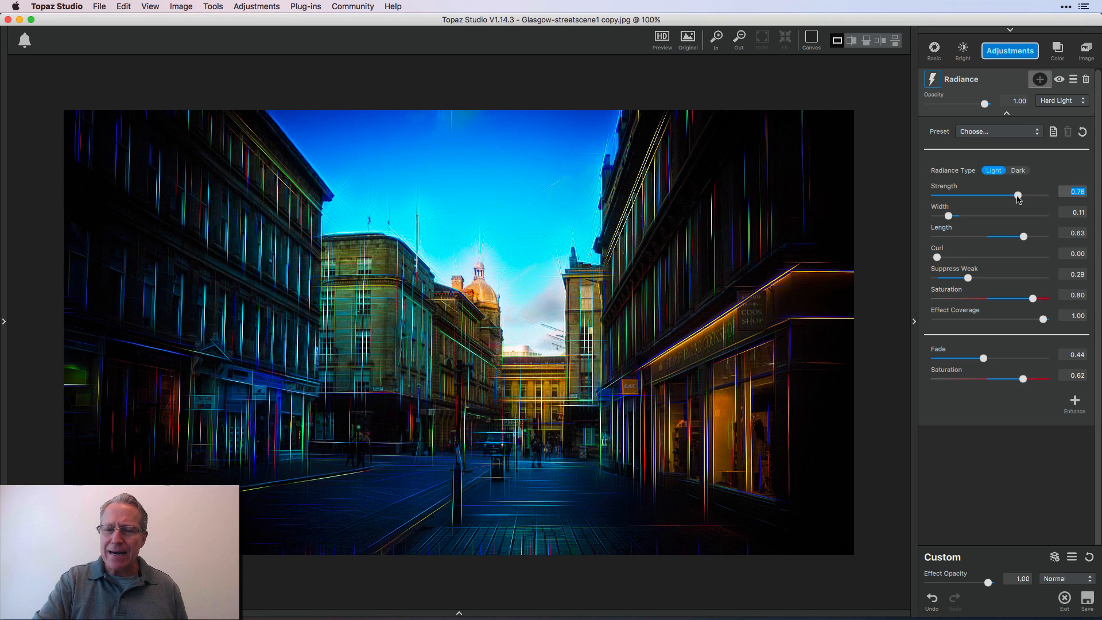
Open the DiagonAlley arcade photo, fit it to the window and expand its Radiance settings
left_click(461, 608)
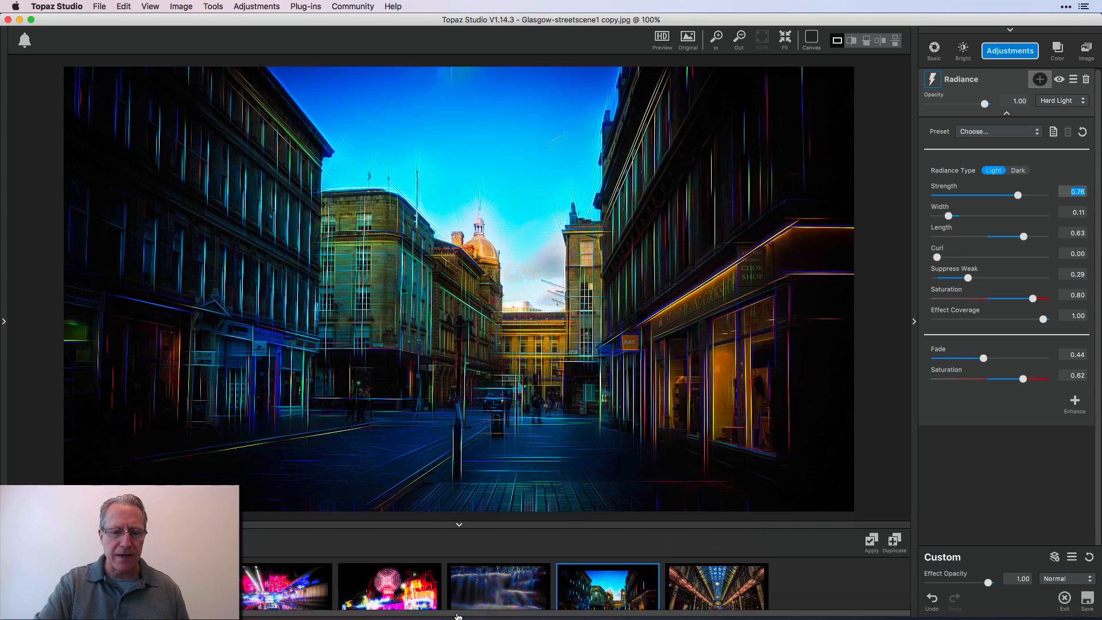
left_click(701, 575)
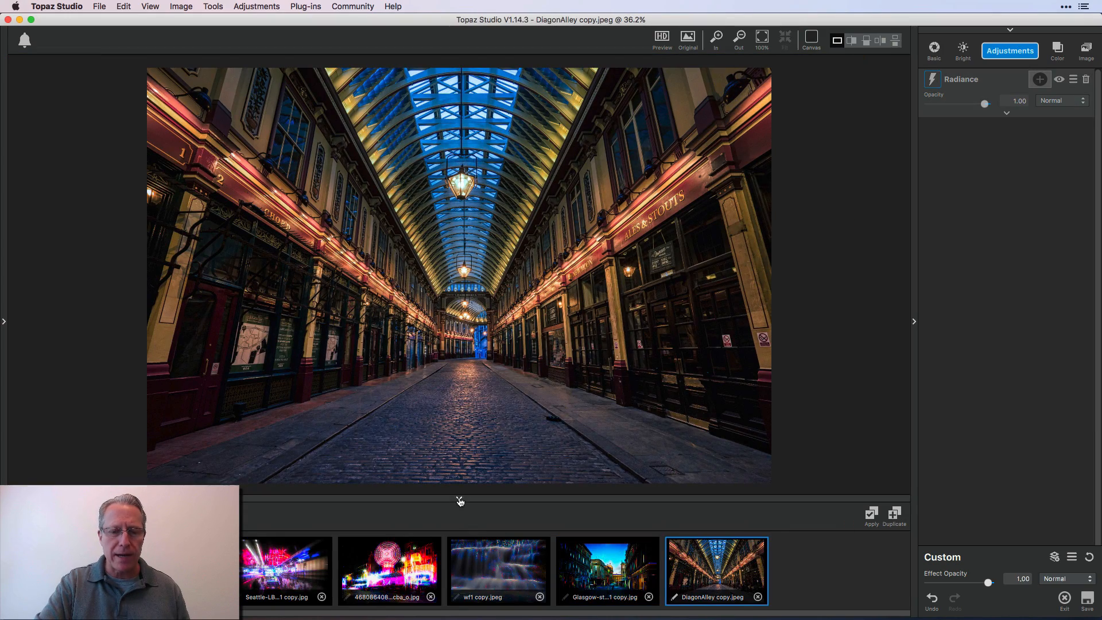
left_click(458, 499)
left_click(778, 48)
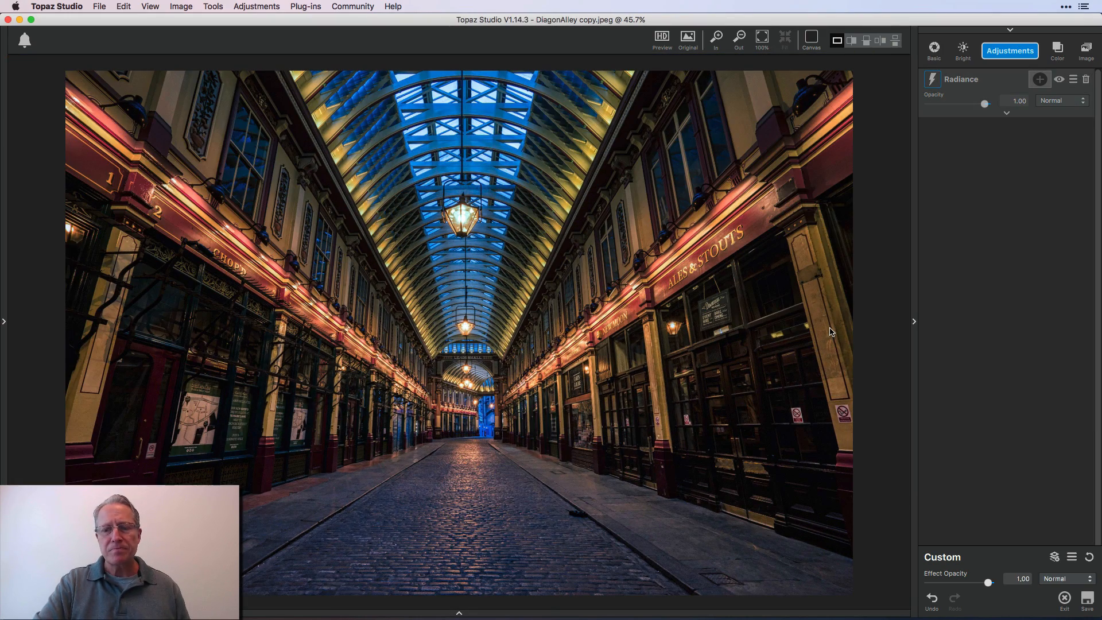
left_click(1006, 113)
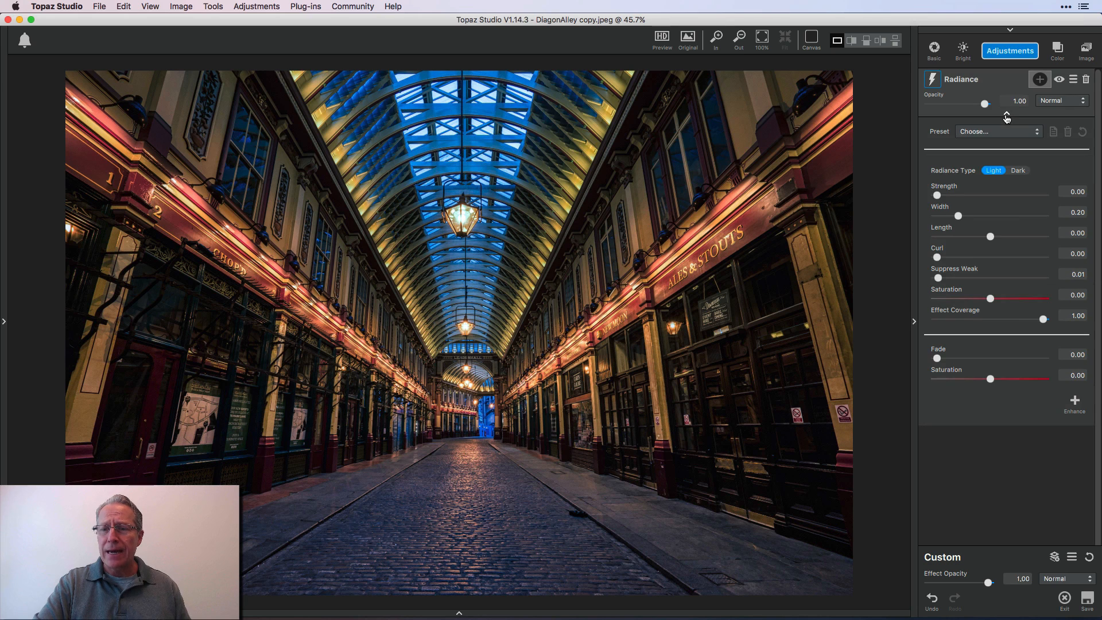
Apply the Edge Shock preset to the DiagonAlley photo and set Radiance strength to 0.56
left_click(988, 142)
left_click(999, 155)
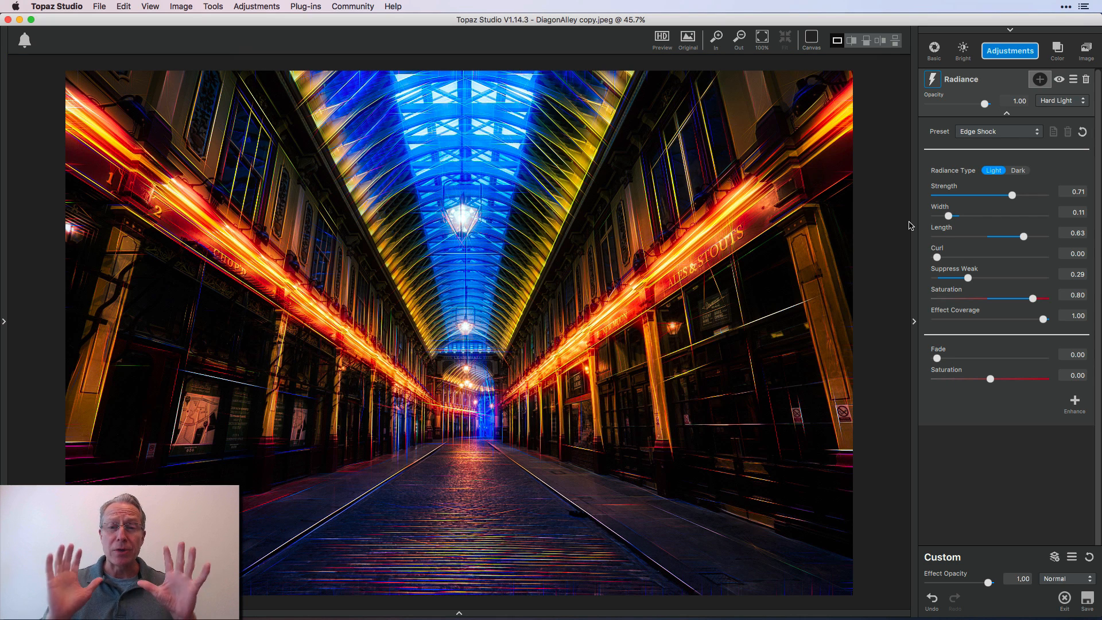
left_click(995, 197)
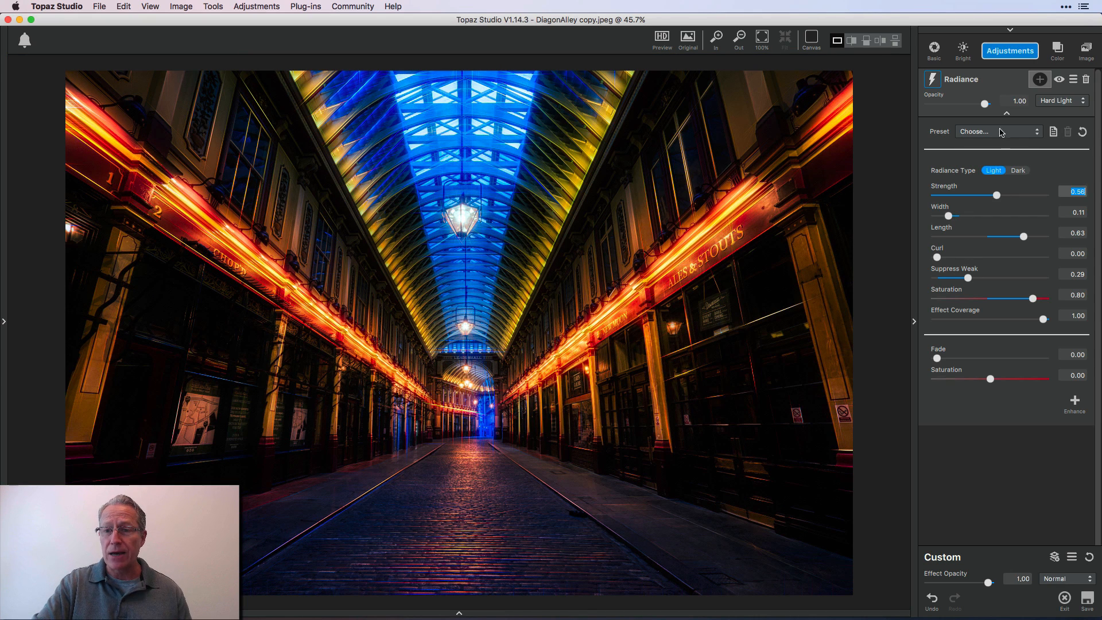
Add a Basic Adjustment to the DiagonAlley photo with exposure 0.42, temperature 0.34 and tint 0.38
left_click(1007, 57)
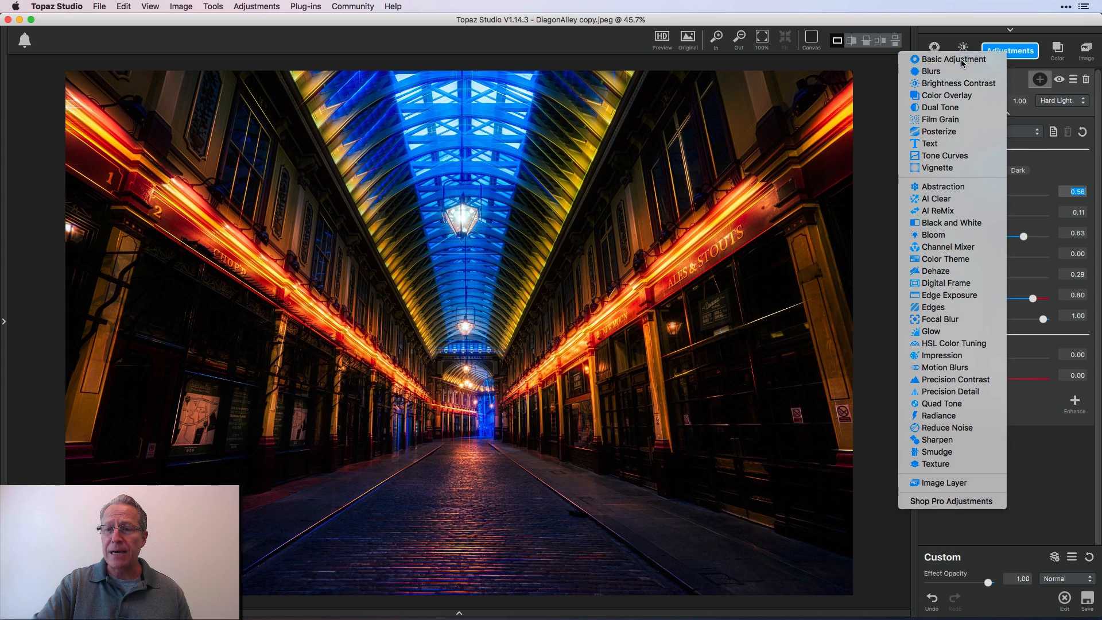
left_click(987, 55)
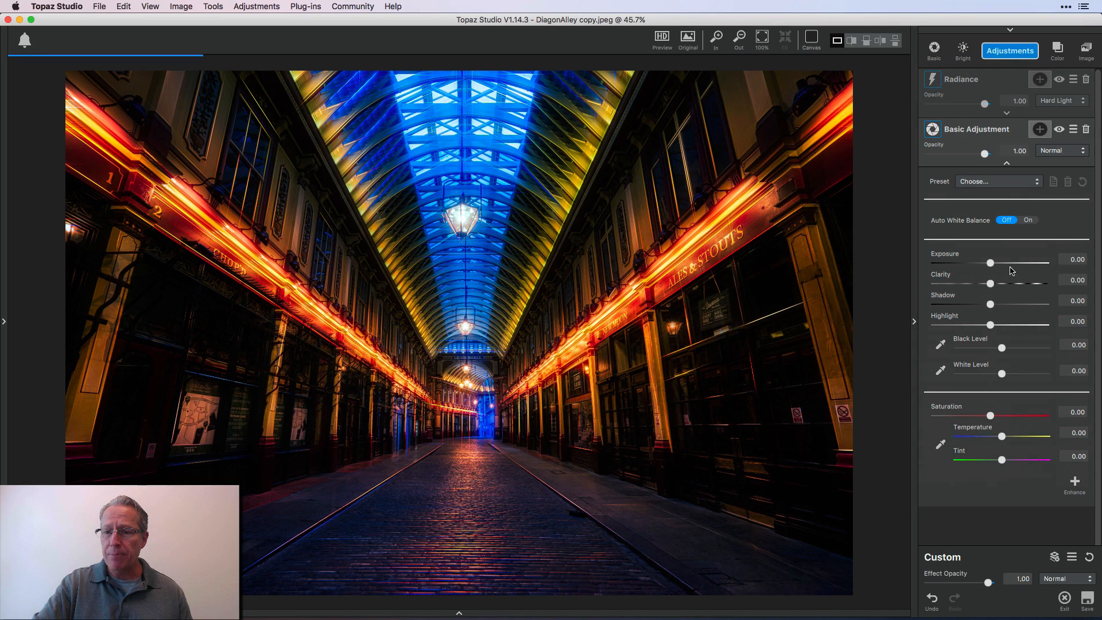
left_click(1004, 264)
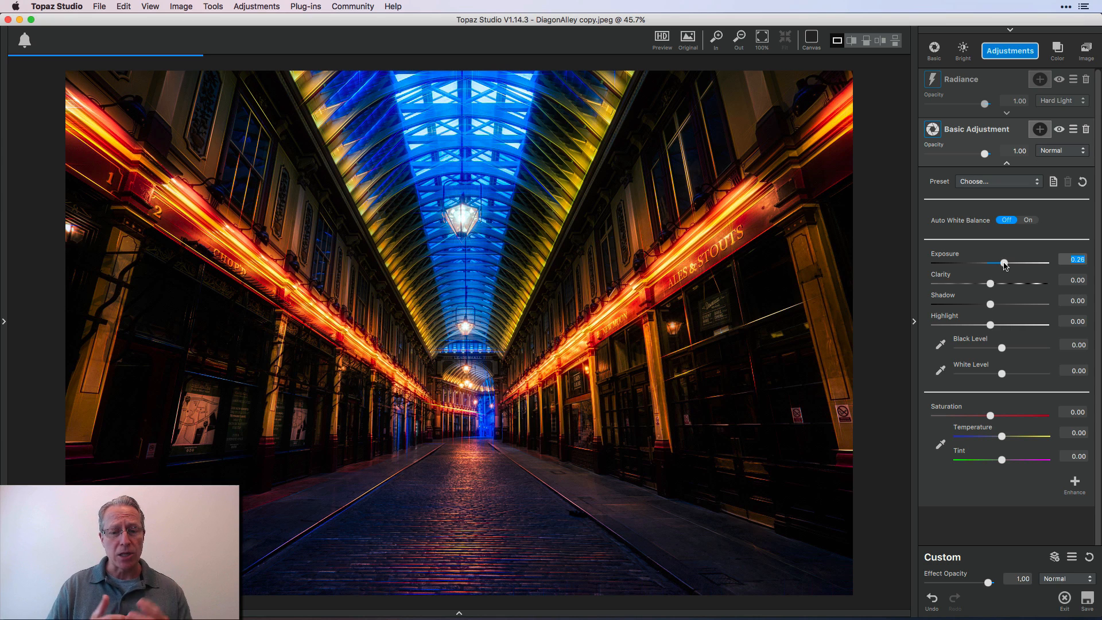
left_click_drag(1004, 264, 1012, 263)
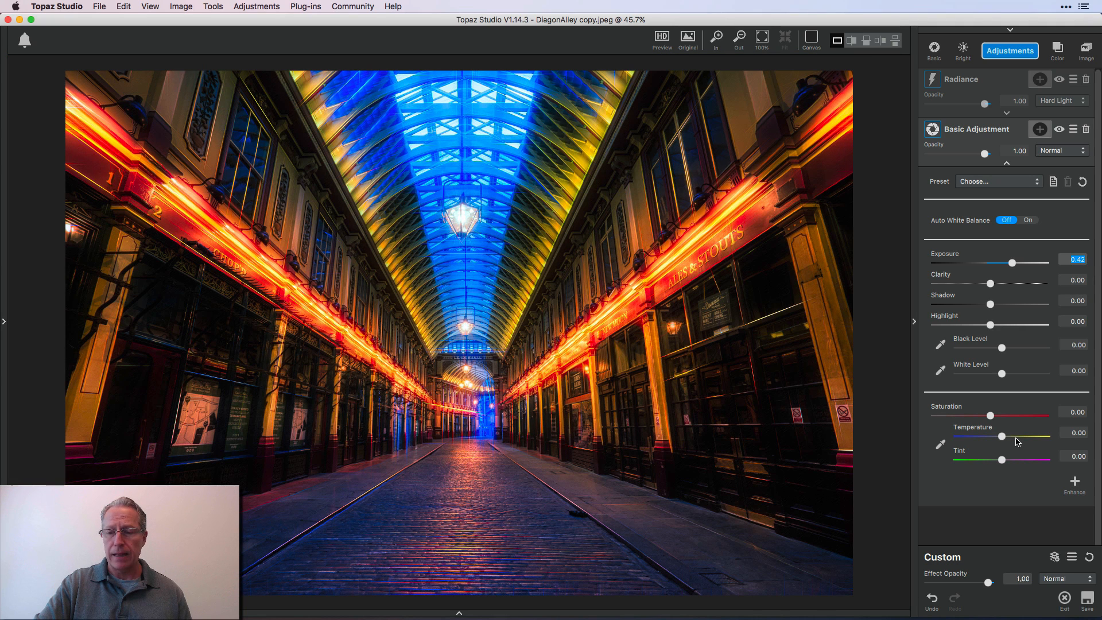
left_click(1016, 438)
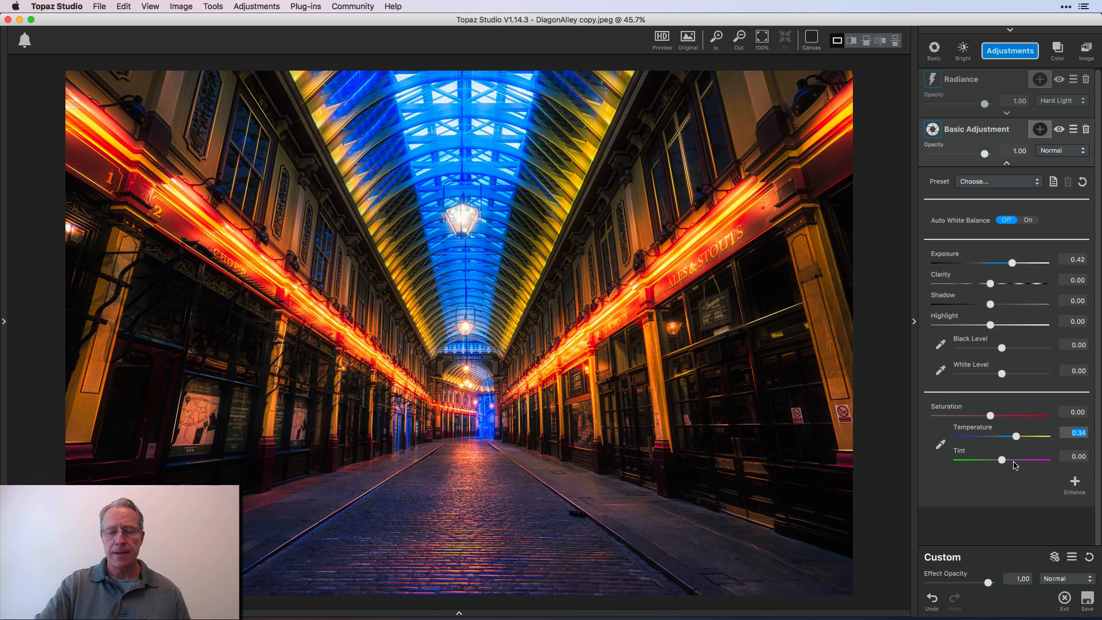
left_click(1017, 461)
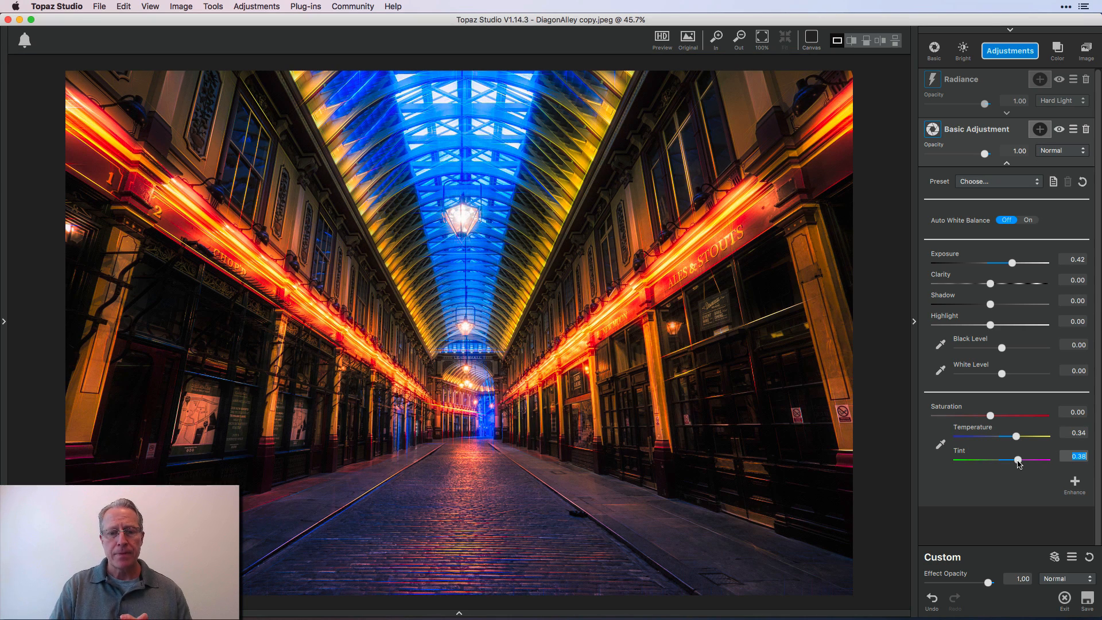
Compare the edited DiagonAlley photo with its original image and collapse the Basic Adjustment settings
left_click(693, 49)
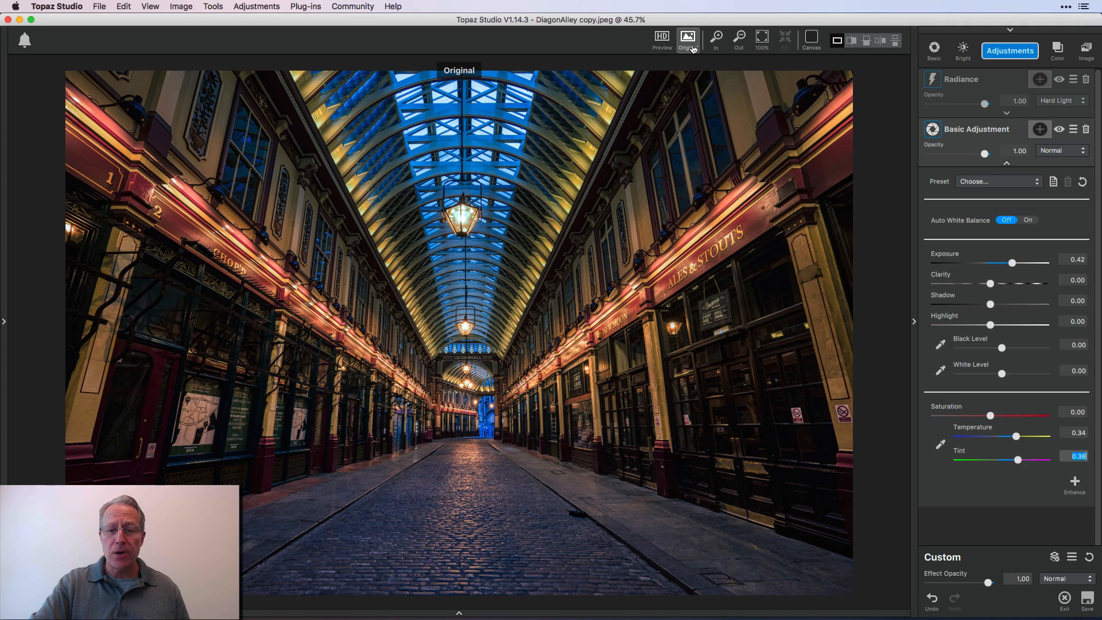
left_click(693, 49)
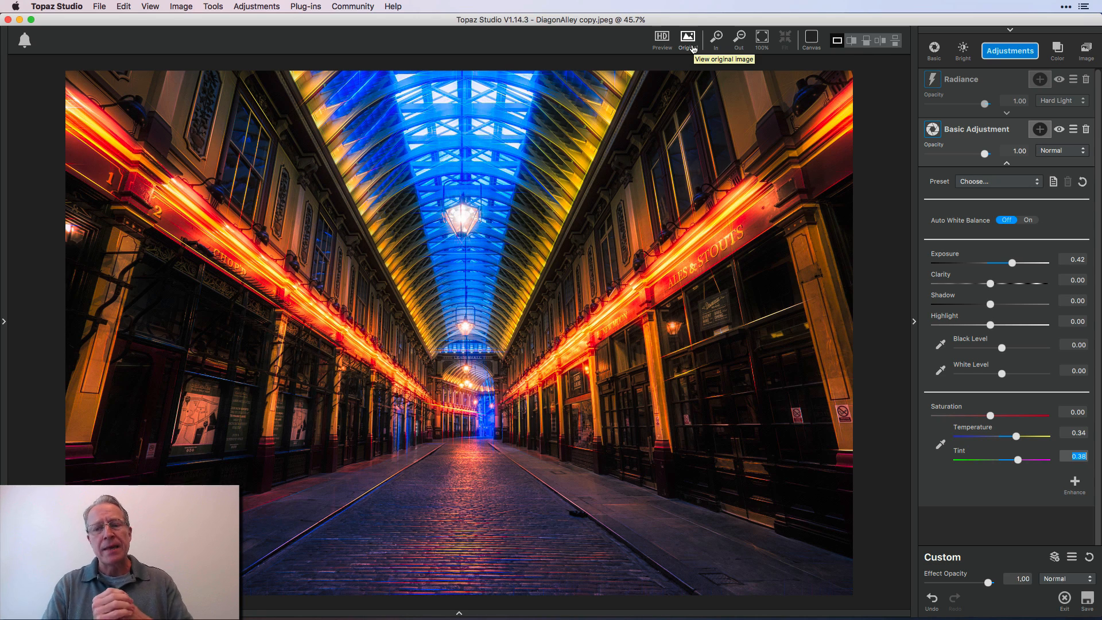
left_click(1008, 165)
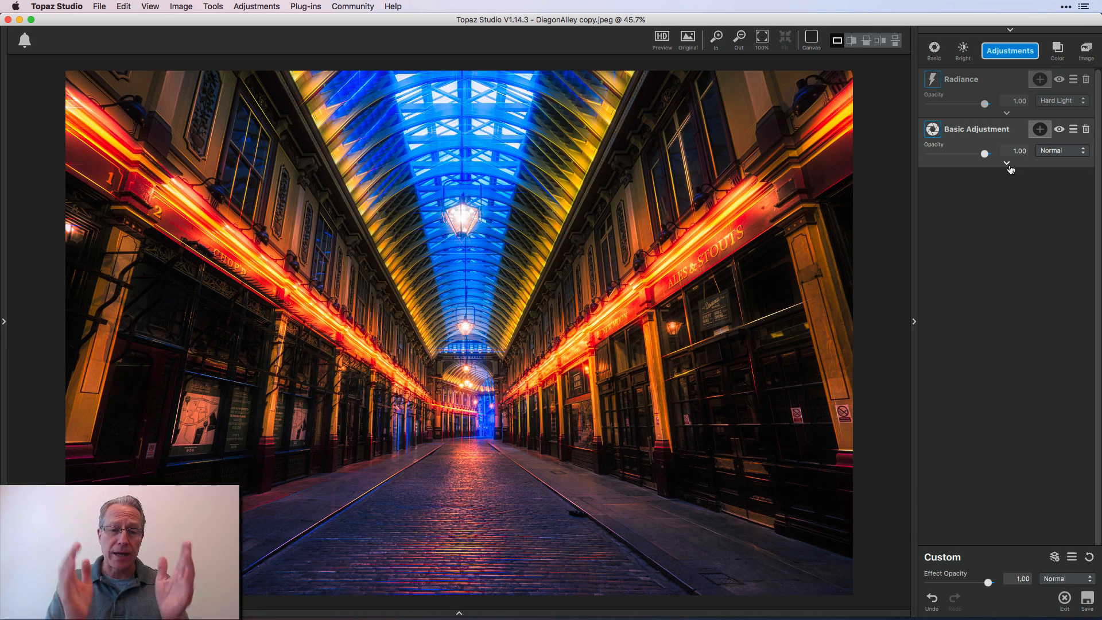
left_click(696, 45)
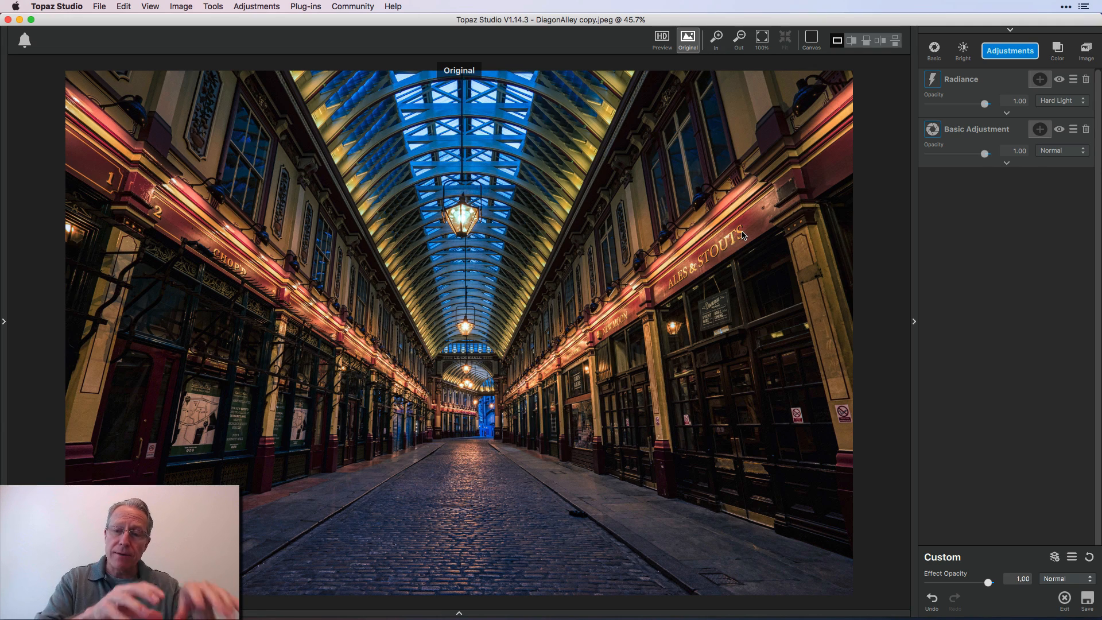
left_click(693, 39)
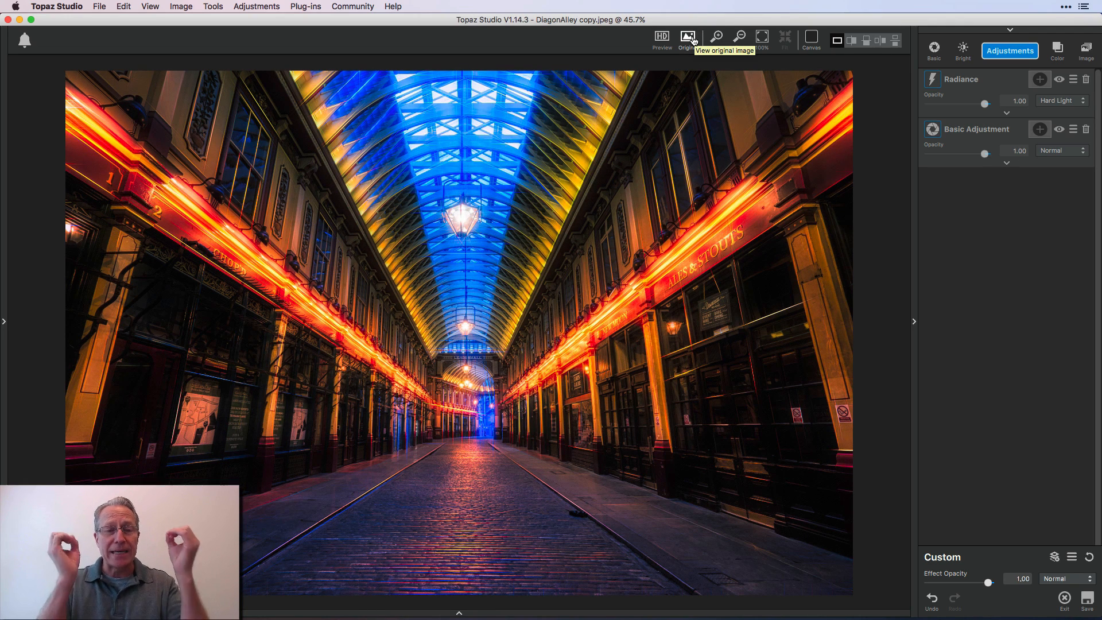